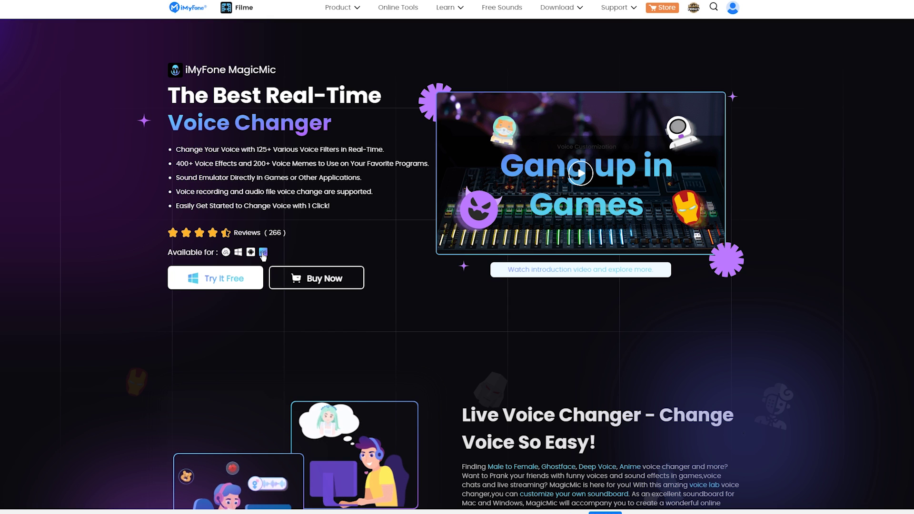
Step: Scroll down the MagicMic product page with its 125+ voice filters and download options
{"action": "scroll", "coordinate": [524, 141], "scroll_direction": "down", "scroll_amount": 3}
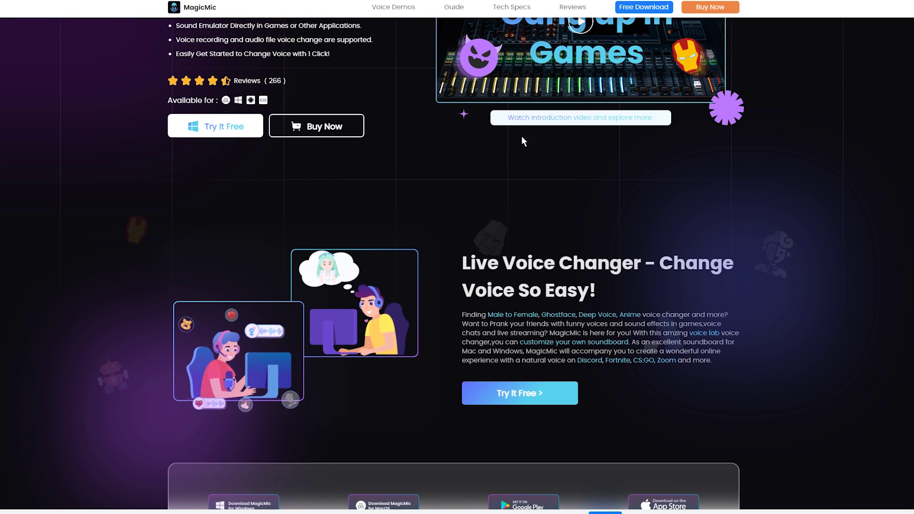
Step: Scroll through the usage scenarios, supported programs and tutorials, then open the Windows Buy Now page
{"action": "scroll", "coordinate": [522, 139], "scroll_direction": "up", "scroll_amount": 3}
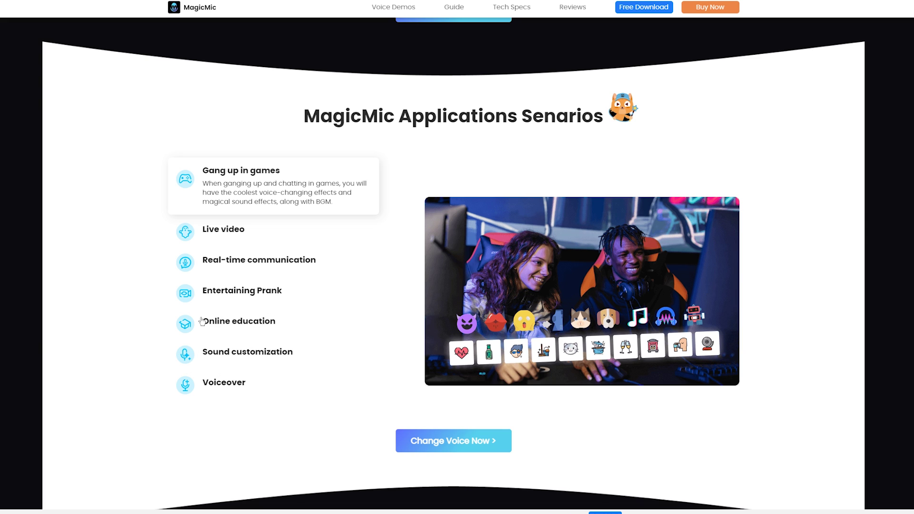
{"action": "scroll", "coordinate": [276, 353], "scroll_direction": "down", "scroll_amount": 5}
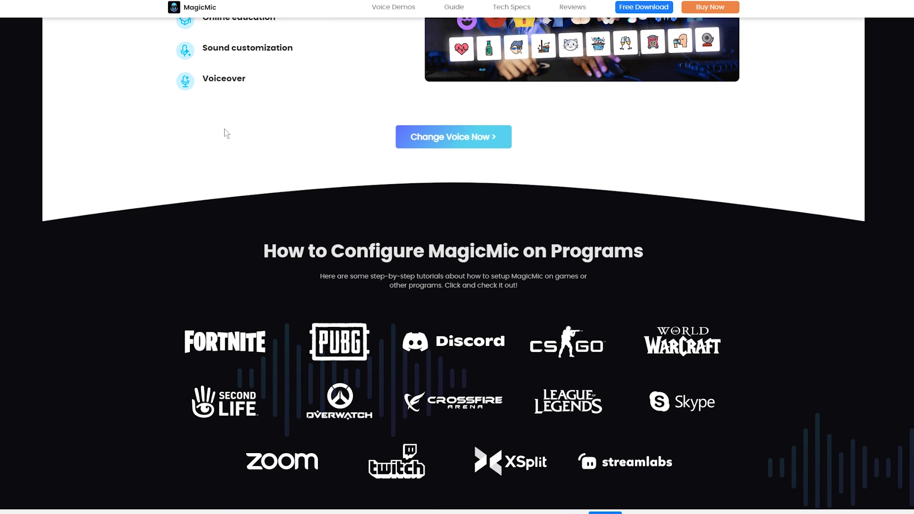
{"action": "scroll", "coordinate": [151, 262], "scroll_direction": "down", "scroll_amount": 3}
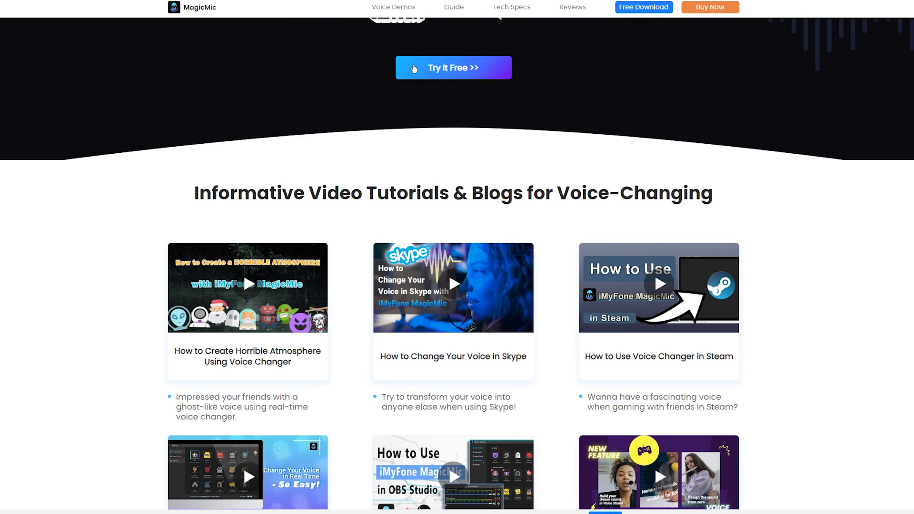
{"action": "left_click", "coordinate": [720, 7]}
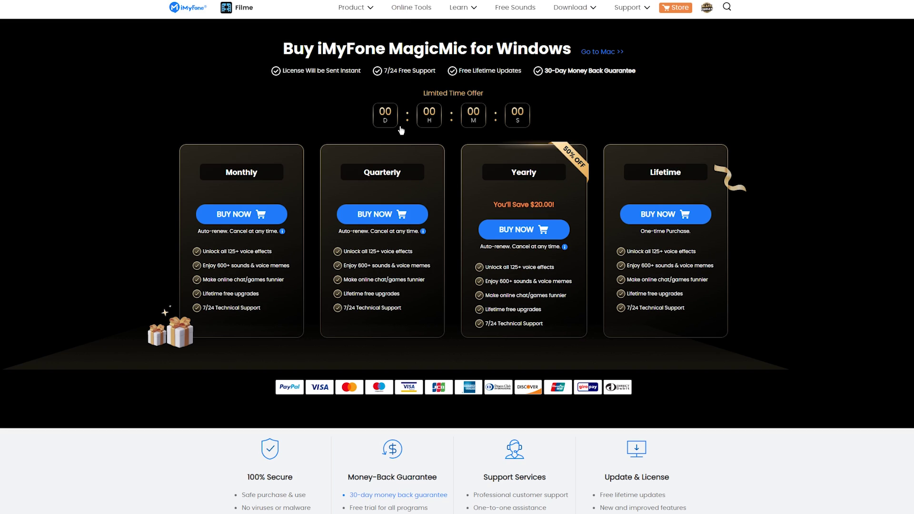
Step: Highlight the Monthly $8.95 and Quarterly $12.95 plans, then move the MagicMic window up-left
{"action": "left_click_drag", "start_coordinate": [227, 175], "coordinate": [260, 176]}
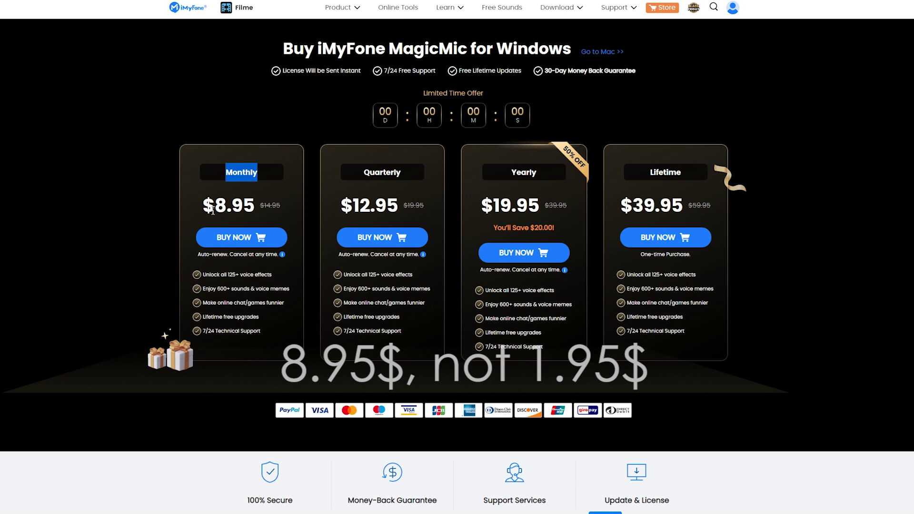
{"action": "left_click_drag", "start_coordinate": [215, 205], "coordinate": [261, 206]}
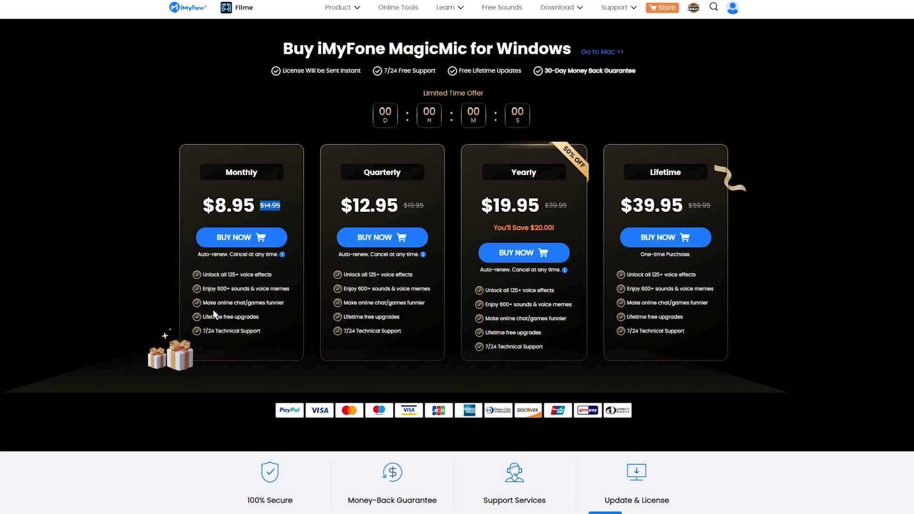
{"action": "left_click_drag", "start_coordinate": [364, 172], "coordinate": [401, 173]}
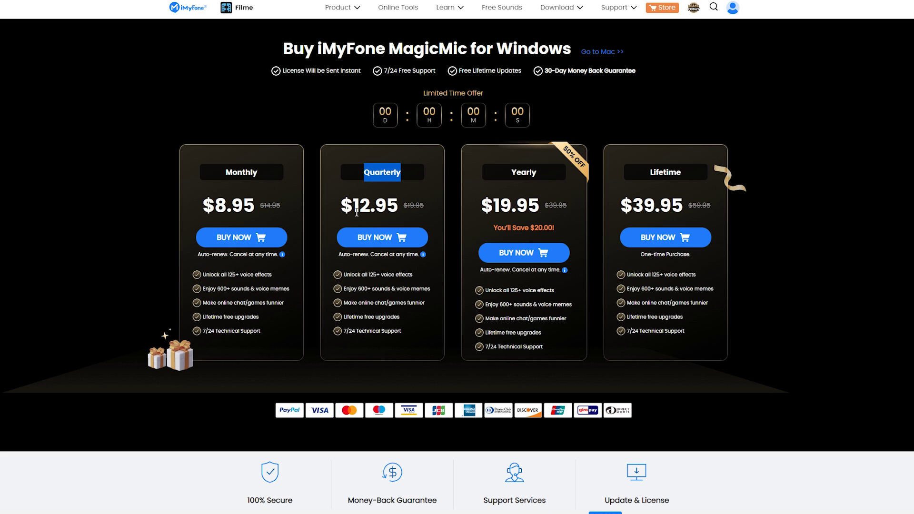
{"action": "left_click_drag", "start_coordinate": [354, 209], "coordinate": [363, 210]}
{"action": "left_click_drag", "start_coordinate": [365, 173], "coordinate": [428, 177]}
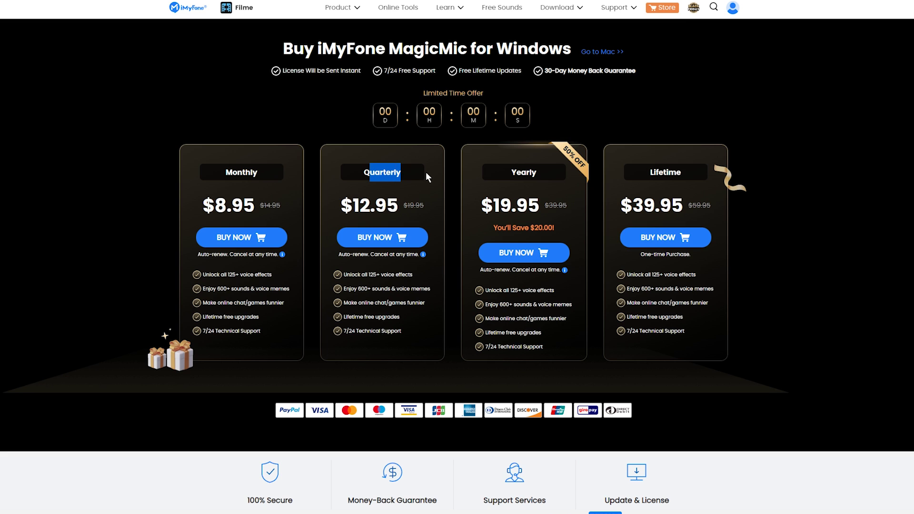
{"action": "left_click", "coordinate": [350, 210]}
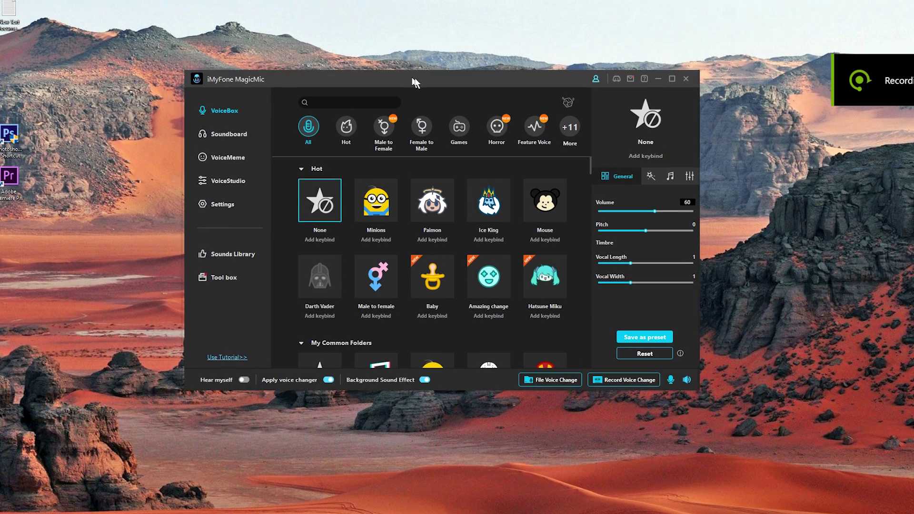
{"action": "left_click_drag", "start_coordinate": [415, 78], "coordinate": [381, 52]}
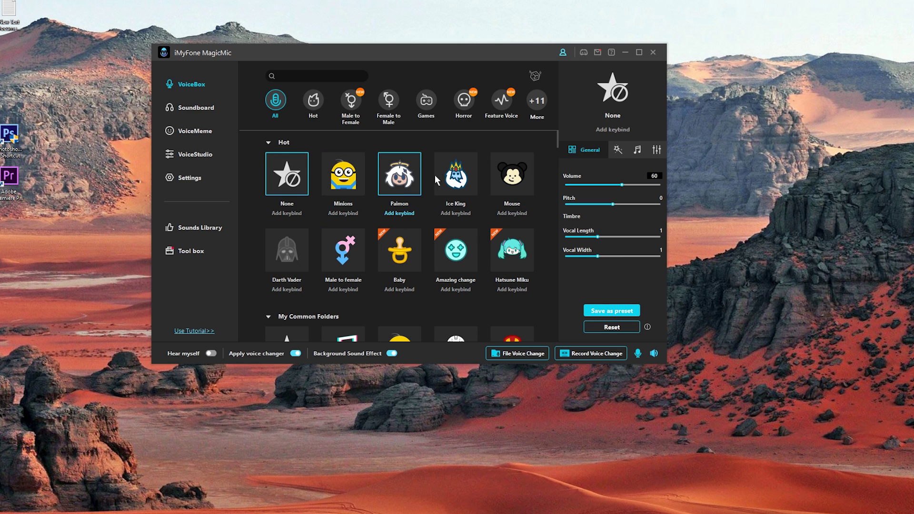
Step: Browse the Male to Female, Female to Male, Games, Horror and Feature Voice categories, then open the Soundboard
{"action": "left_click", "coordinate": [352, 105]}
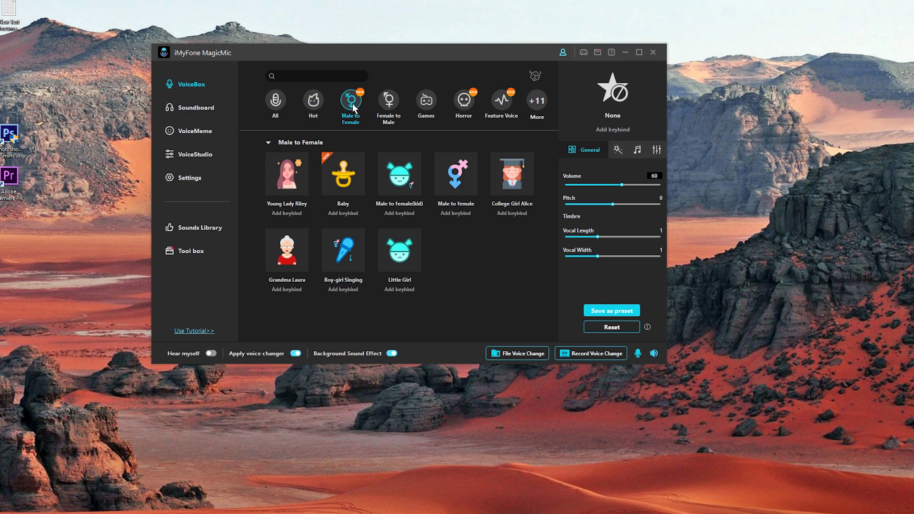
{"action": "left_click", "coordinate": [390, 107]}
{"action": "left_click", "coordinate": [419, 103]}
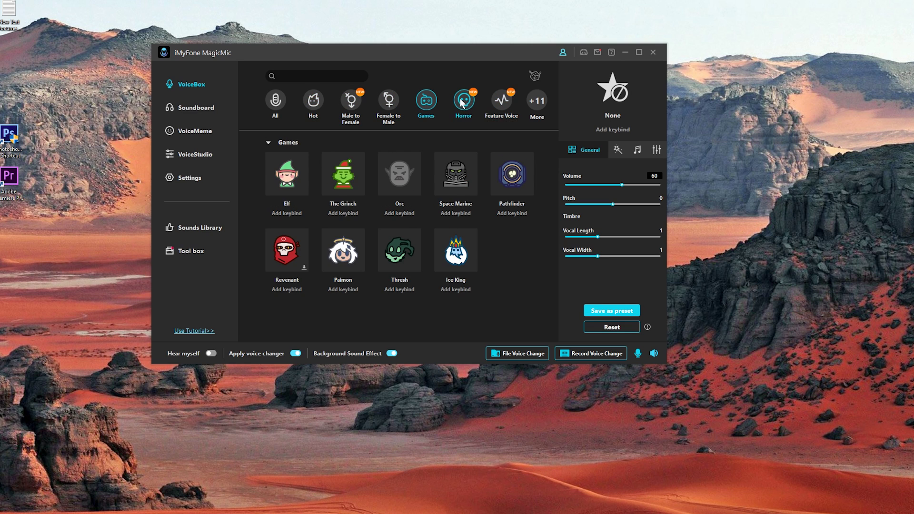
{"action": "left_click", "coordinate": [463, 104]}
{"action": "left_click", "coordinate": [501, 105]}
{"action": "left_click", "coordinate": [536, 101]}
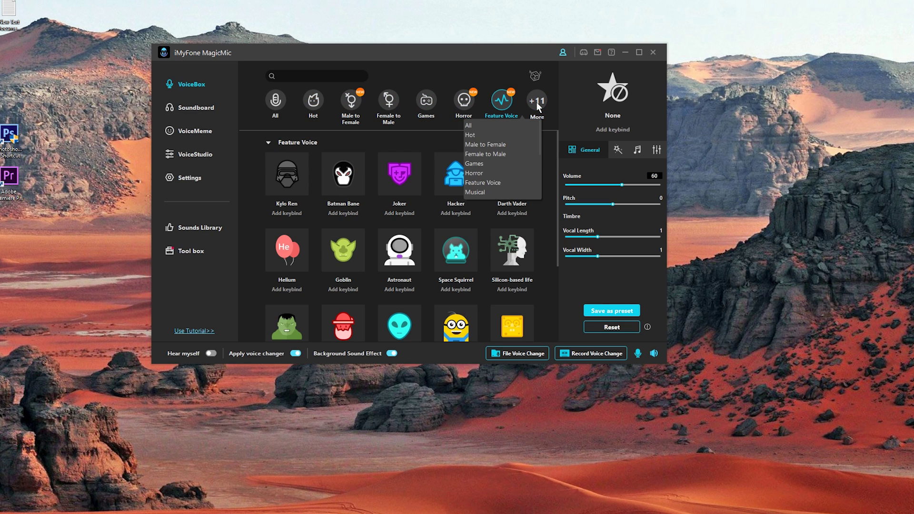
{"action": "scroll", "coordinate": [539, 142], "scroll_direction": "down", "scroll_amount": 1}
{"action": "left_click_drag", "start_coordinate": [539, 143], "coordinate": [536, 120]}
{"action": "left_click", "coordinate": [207, 108]}
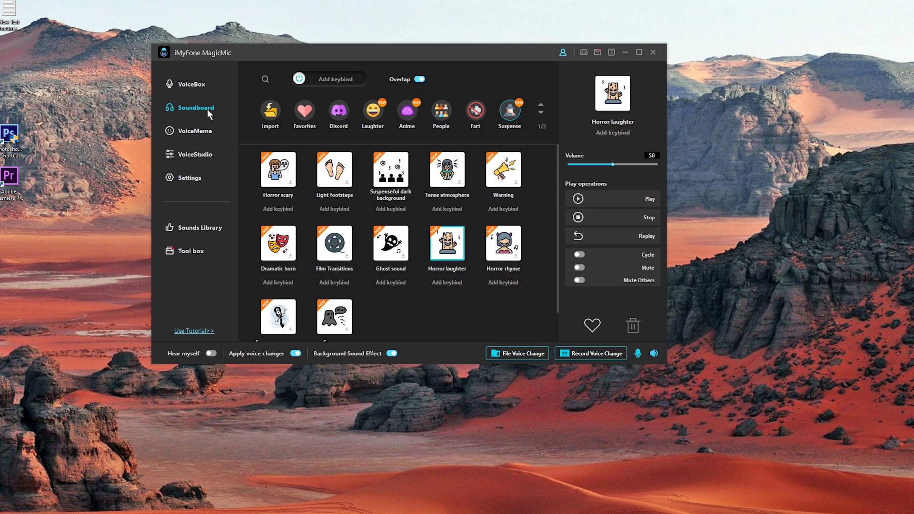
Step: Page the sound categories and preview the Nature sounds Brook and Airport
{"action": "left_click", "coordinate": [541, 113]}
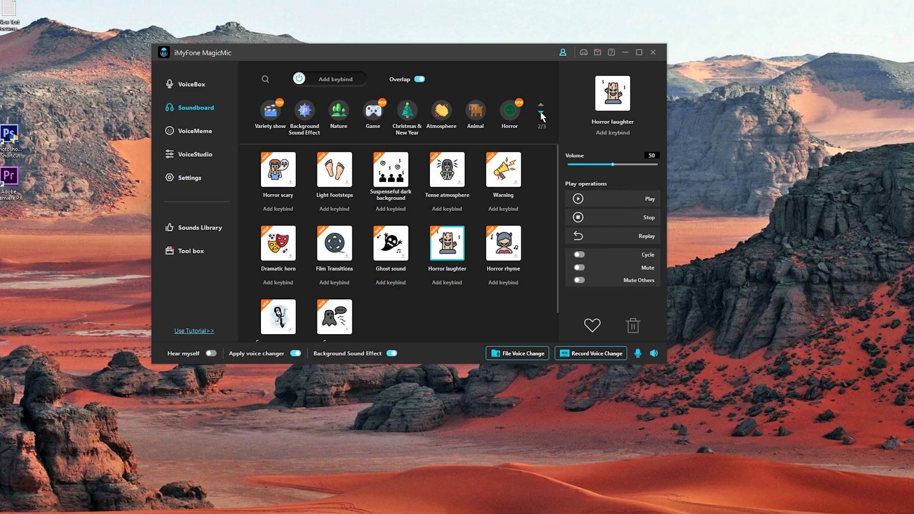
{"action": "left_click", "coordinate": [270, 110]}
{"action": "left_click", "coordinate": [338, 110]}
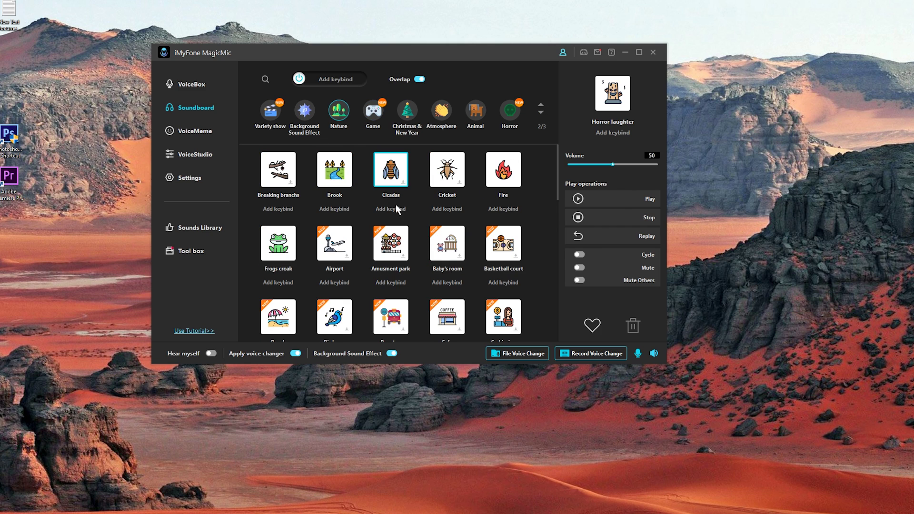
{"action": "left_click", "coordinate": [336, 173]}
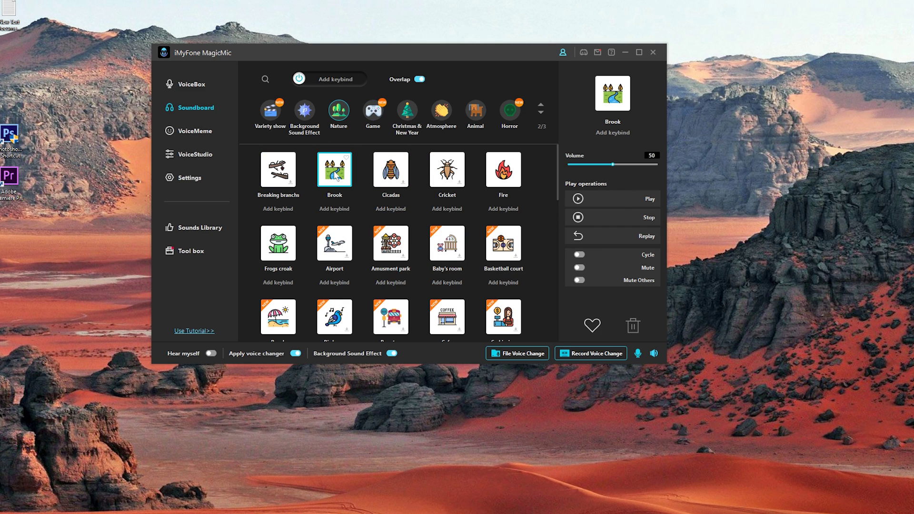
{"action": "left_click", "coordinate": [348, 244]}
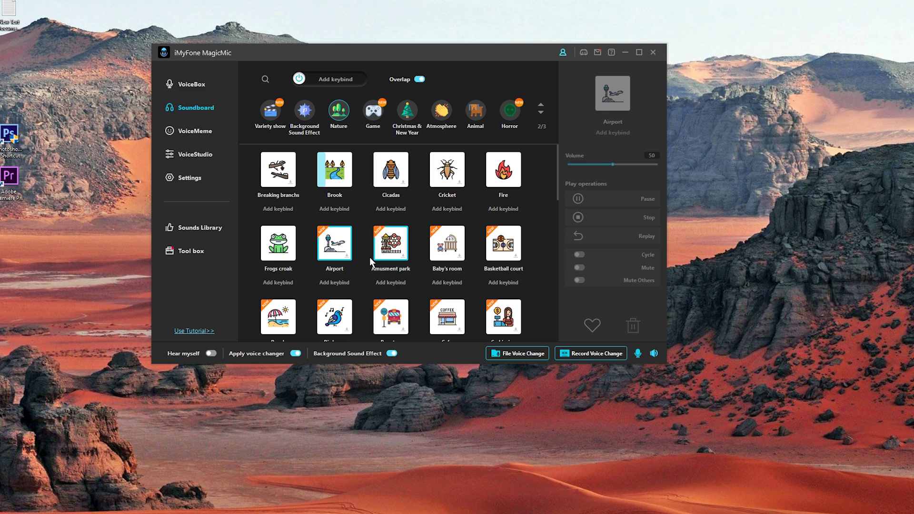
Step: Return to the Discord sounds and play Derp, Punch and Race start
{"action": "left_click", "coordinate": [541, 105]}
{"action": "left_click", "coordinate": [339, 111]}
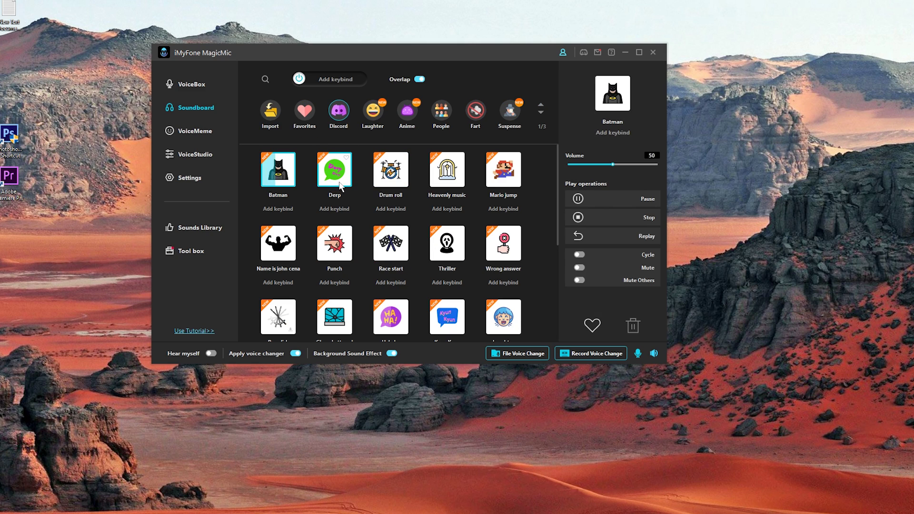
{"action": "left_click", "coordinate": [339, 176]}
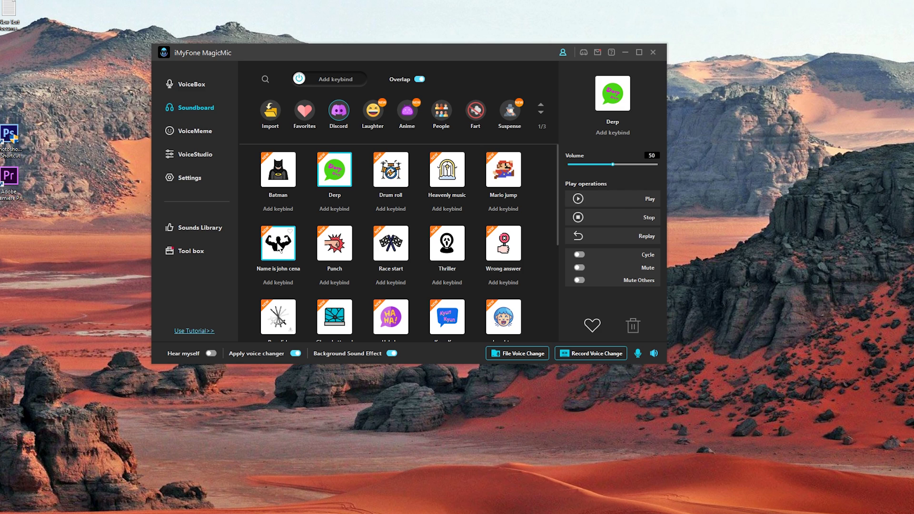
{"action": "left_click", "coordinate": [351, 256]}
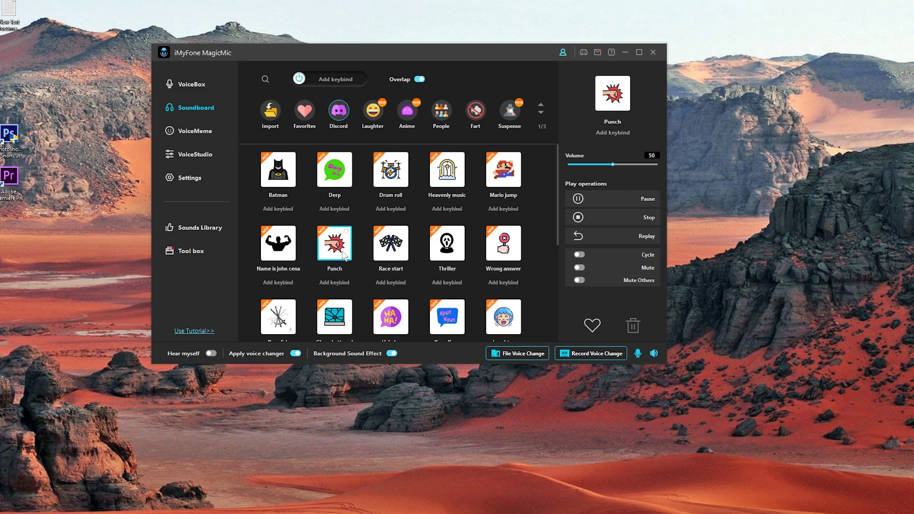
{"action": "left_click", "coordinate": [391, 244]}
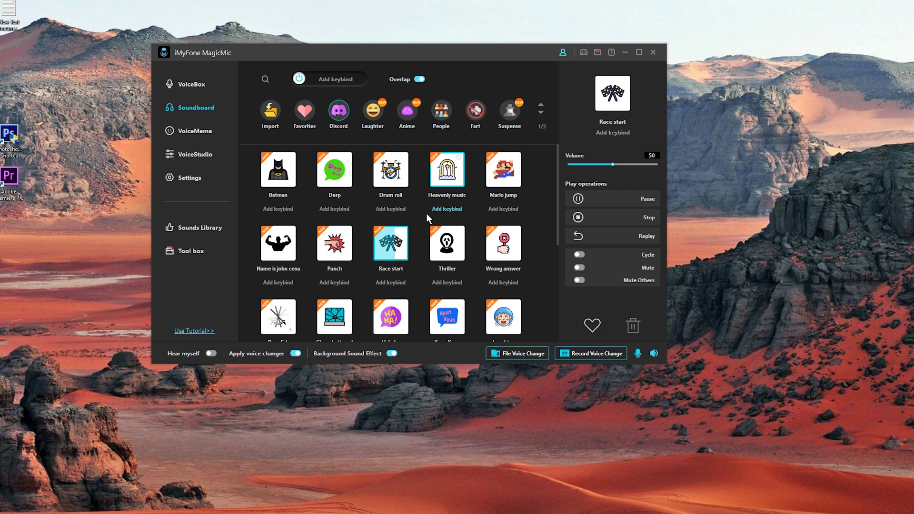
Step: Play Name is john cena, Derp, Hahaha, Glass shattered and Wrong answer sounds
{"action": "left_click", "coordinate": [281, 252]}
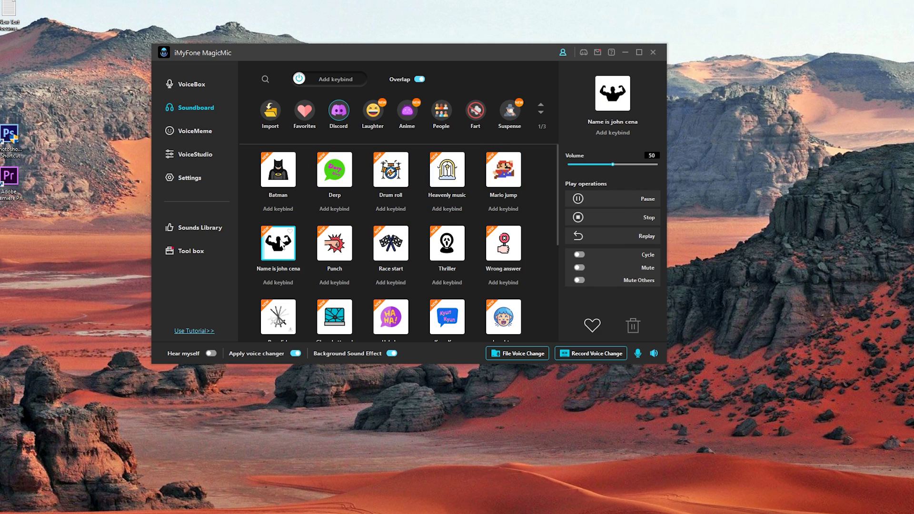
{"action": "left_click", "coordinate": [336, 185]}
{"action": "left_click", "coordinate": [395, 318]}
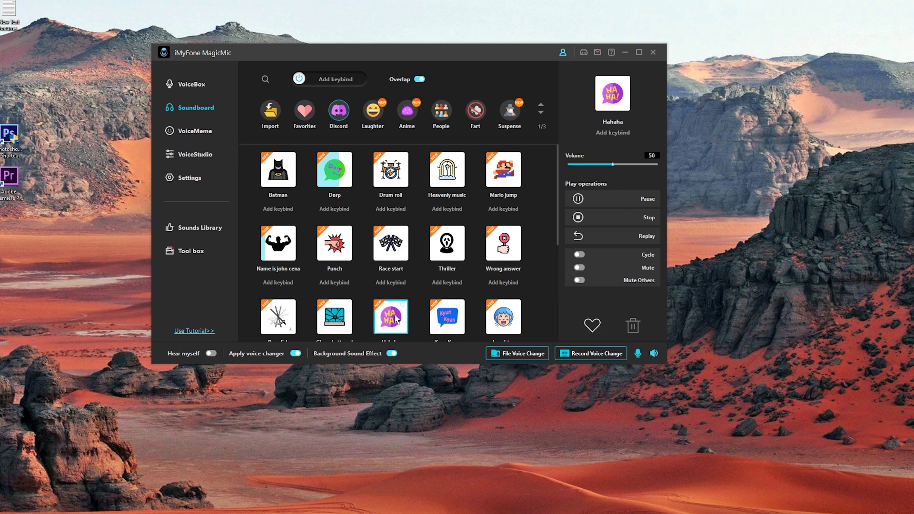
{"action": "scroll", "coordinate": [362, 317], "scroll_direction": "down", "scroll_amount": 1}
{"action": "left_click", "coordinate": [332, 313]}
{"action": "scroll", "coordinate": [362, 296], "scroll_direction": "down", "scroll_amount": 1}
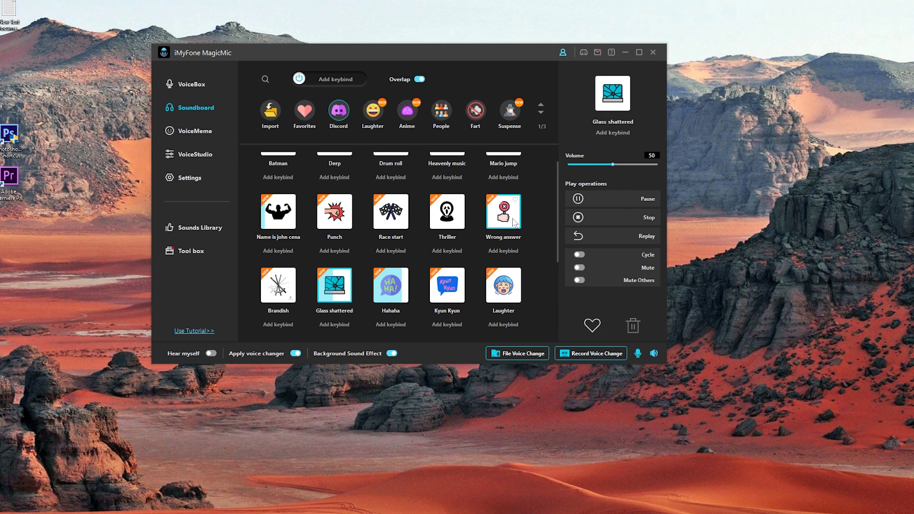
{"action": "left_click", "coordinate": [503, 211]}
Step: Play the Belly laugh sound from Laughter, then open VoiceMeme
{"action": "left_click", "coordinate": [373, 115]}
{"action": "left_click", "coordinate": [347, 178]}
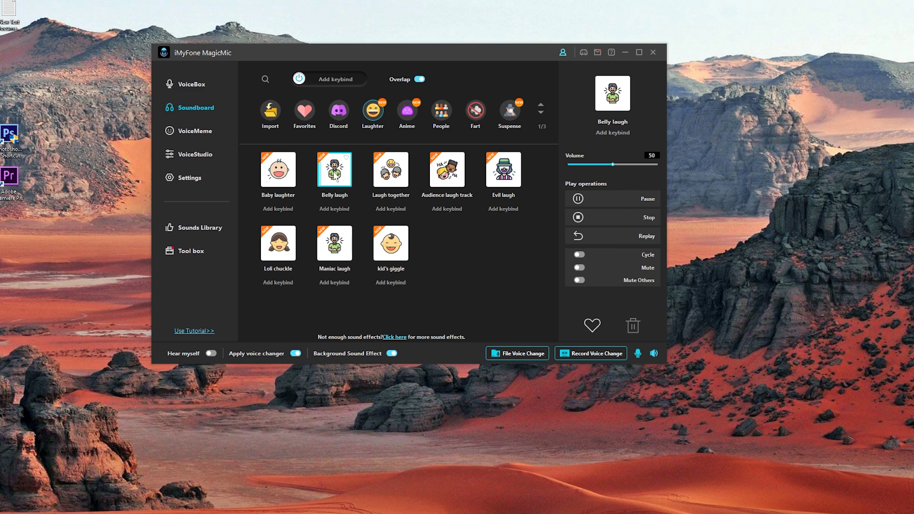
{"action": "left_click", "coordinate": [196, 130]}
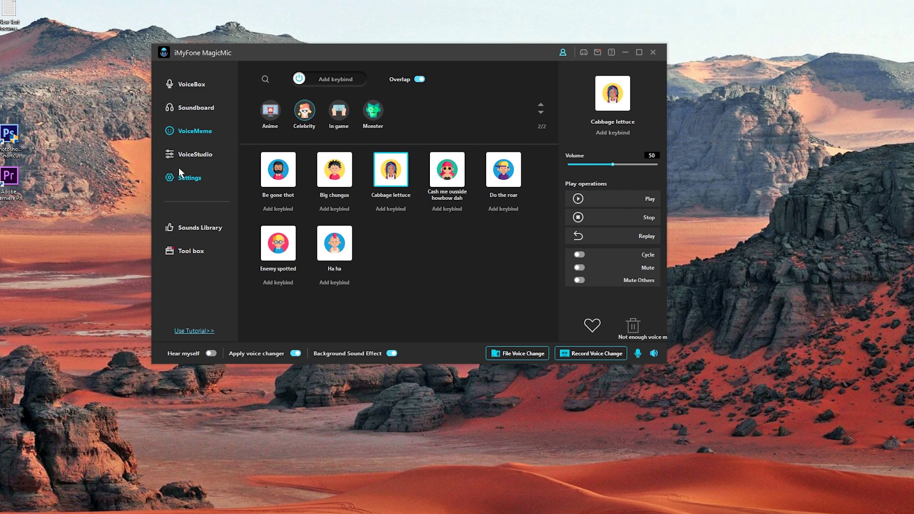
Step: Play Anime memes, then the Egirl memes Hey boys, Hi there, Shut up and Giggle
{"action": "left_click", "coordinate": [281, 128]}
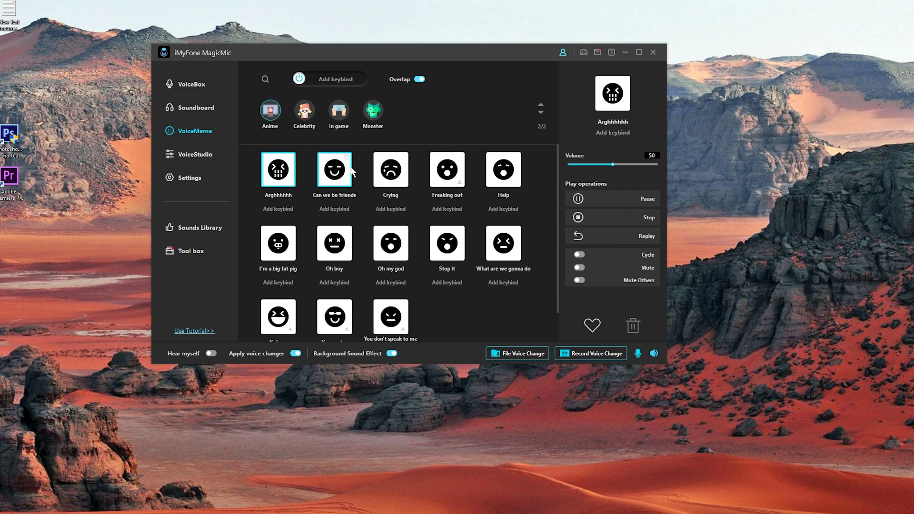
{"action": "left_click", "coordinate": [541, 104]}
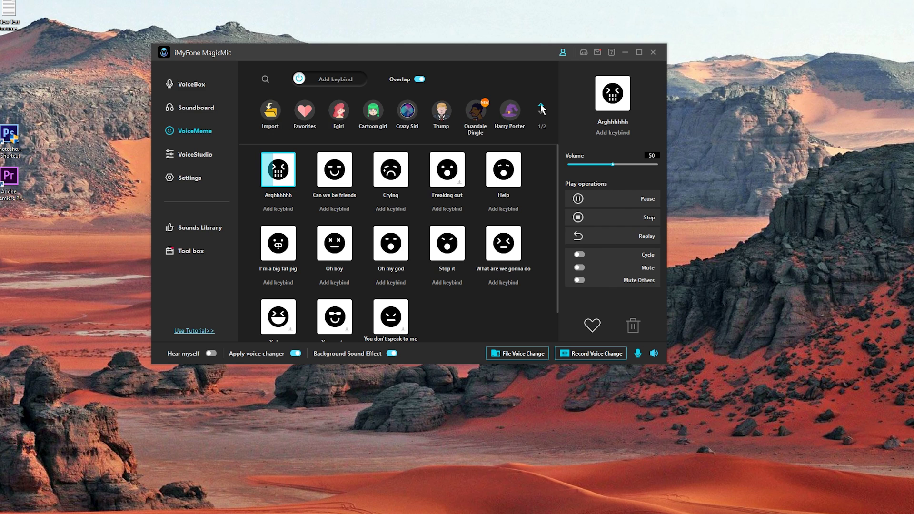
{"action": "left_click", "coordinate": [339, 110]}
{"action": "left_click", "coordinate": [335, 177]}
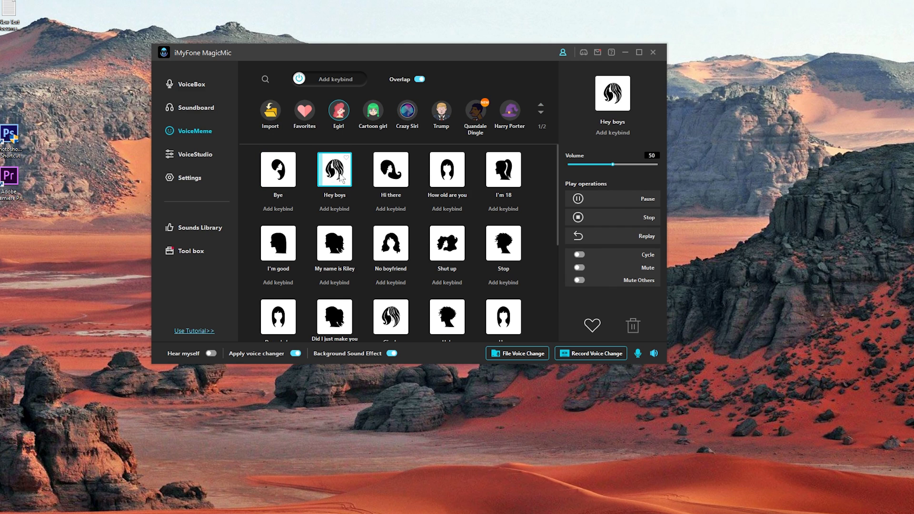
{"action": "left_click", "coordinate": [395, 178]}
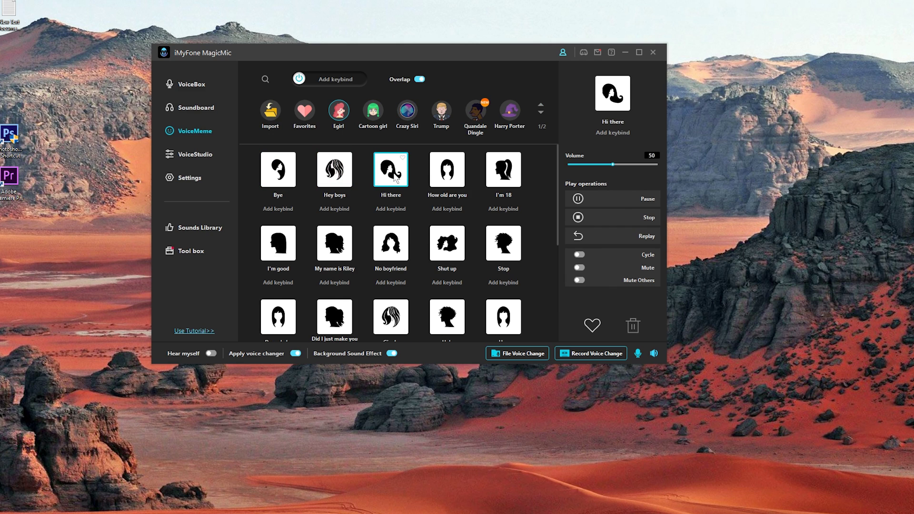
{"action": "left_click", "coordinate": [447, 243]}
{"action": "left_click", "coordinate": [393, 316]}
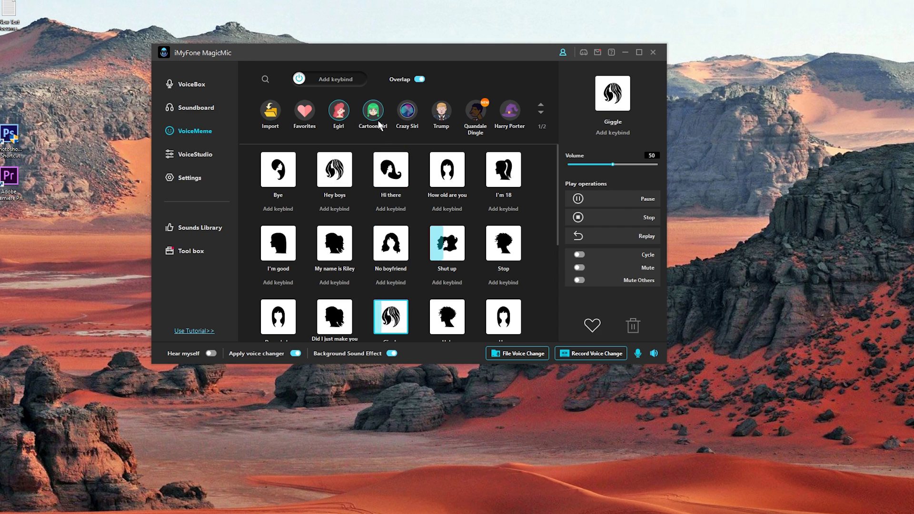
Step: Play the Cartoon girl memes Excellent, Yawn, Cute and Hurry
{"action": "left_click", "coordinate": [373, 110]}
{"action": "scroll", "coordinate": [340, 211], "scroll_direction": "up", "scroll_amount": 1}
{"action": "left_click", "coordinate": [335, 170]}
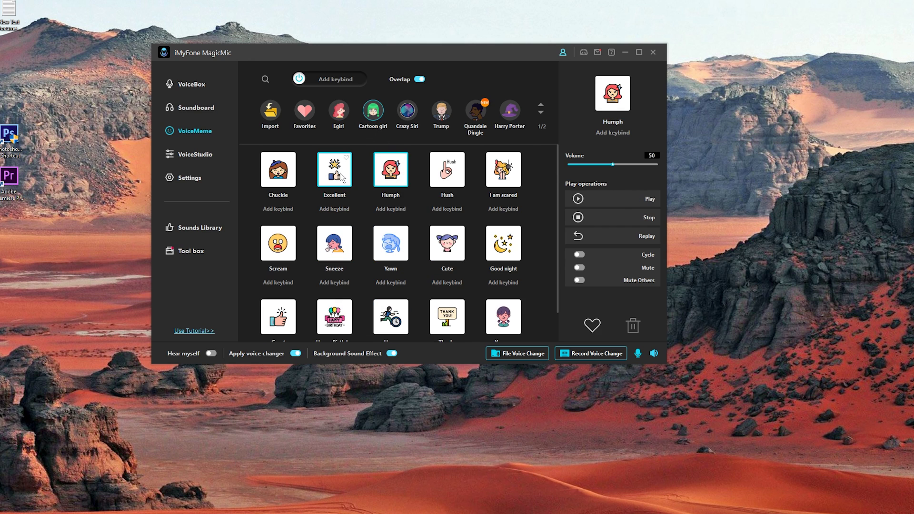
{"action": "left_click", "coordinate": [402, 262]}
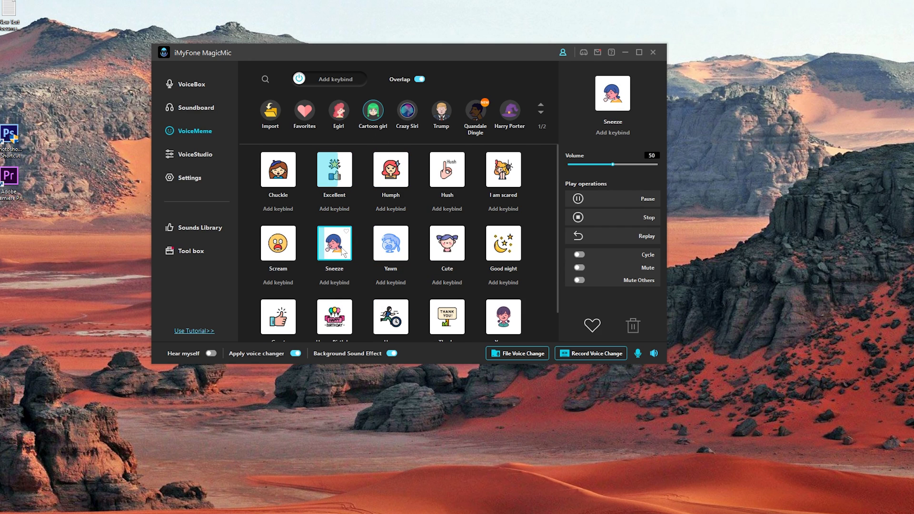
{"action": "left_click", "coordinate": [450, 252]}
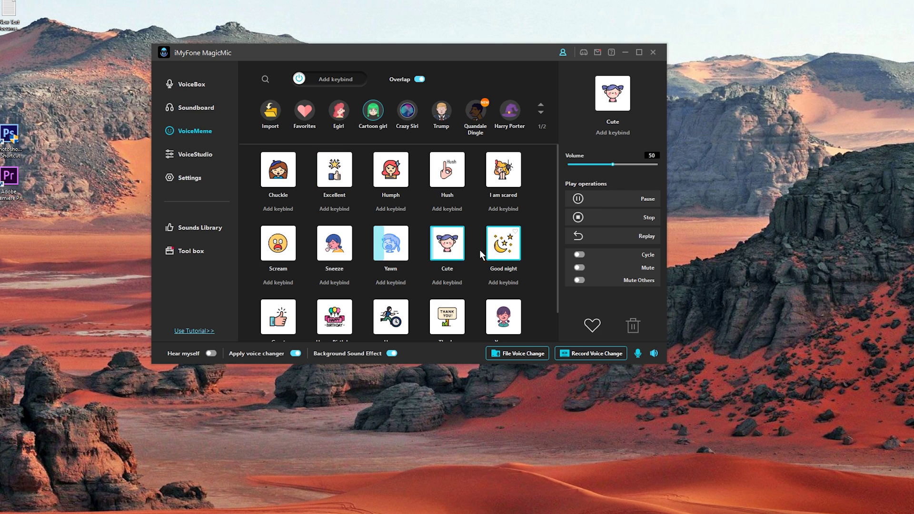
{"action": "scroll", "coordinate": [457, 290], "scroll_direction": "down", "scroll_amount": 1}
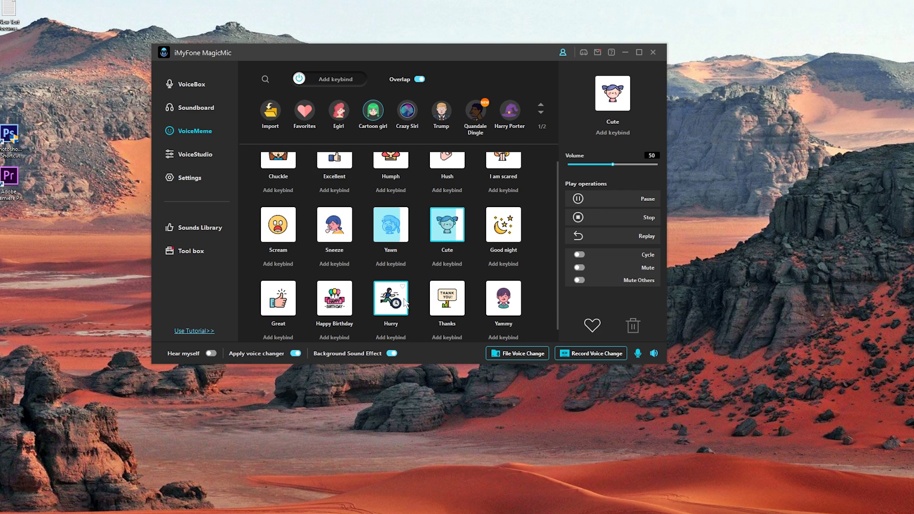
{"action": "left_click", "coordinate": [391, 297]}
Step: Play the Crazy Siri meme Burn our war, then open VoiceStudio
{"action": "left_click", "coordinate": [408, 114]}
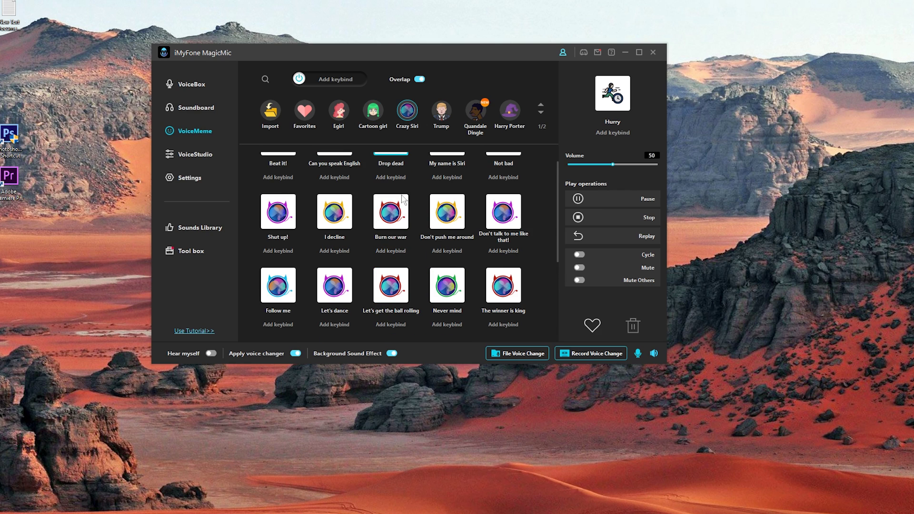
{"action": "left_click", "coordinate": [394, 223]}
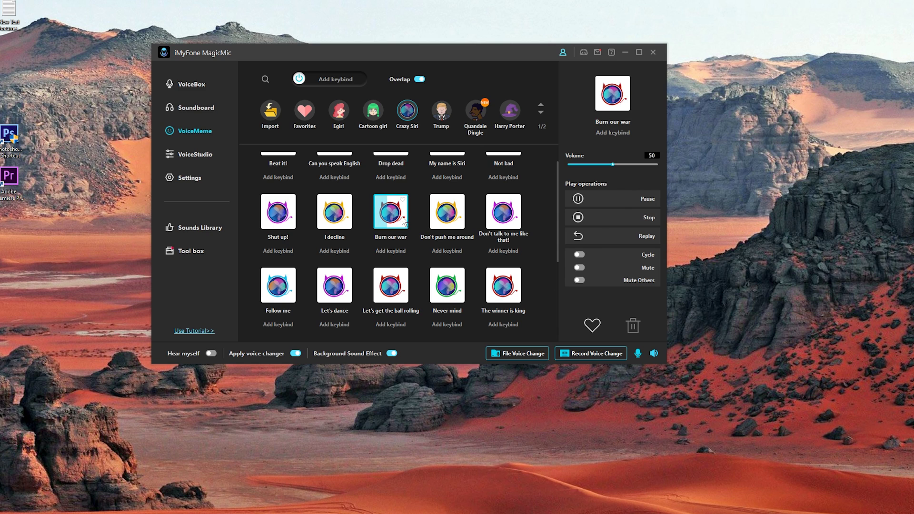
{"action": "left_click", "coordinate": [195, 155]}
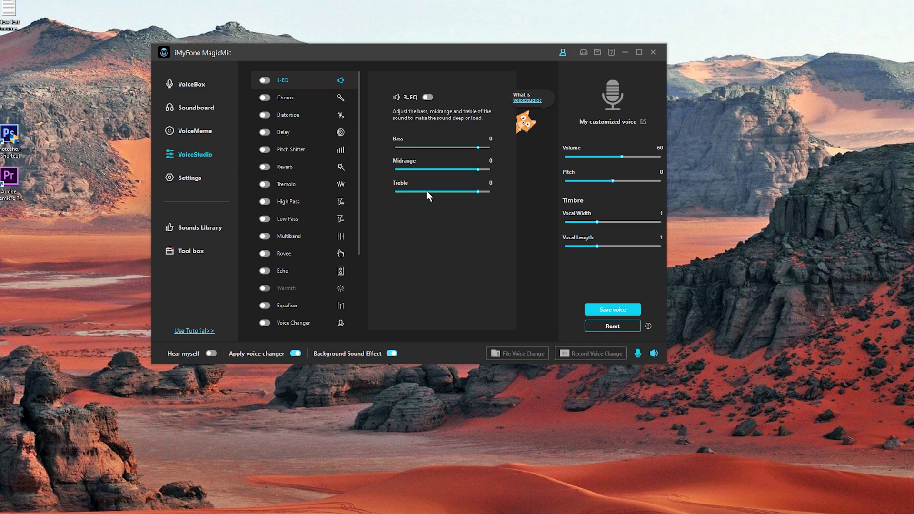
Step: Switch on 3-EQ and lower its Midrange level to -2
{"action": "mouse_move", "coordinate": [360, 157]}
{"action": "left_mouse_down"}
{"action": "mouse_move", "coordinate": [361, 243]}
{"action": "mouse_move", "coordinate": [361, 133]}
{"action": "mouse_move", "coordinate": [349, 221]}
{"action": "mouse_move", "coordinate": [358, 269]}
{"action": "mouse_move", "coordinate": [361, 172]}
{"action": "left_mouse_up"}
{"action": "left_click", "coordinate": [427, 97]}
{"action": "left_click_drag", "start_coordinate": [480, 169], "coordinate": [479, 168]}
Step: Raise Chorus delay pitch and set delay volume to 88, then swap Chorus for Distortion
{"action": "left_click", "coordinate": [285, 98]}
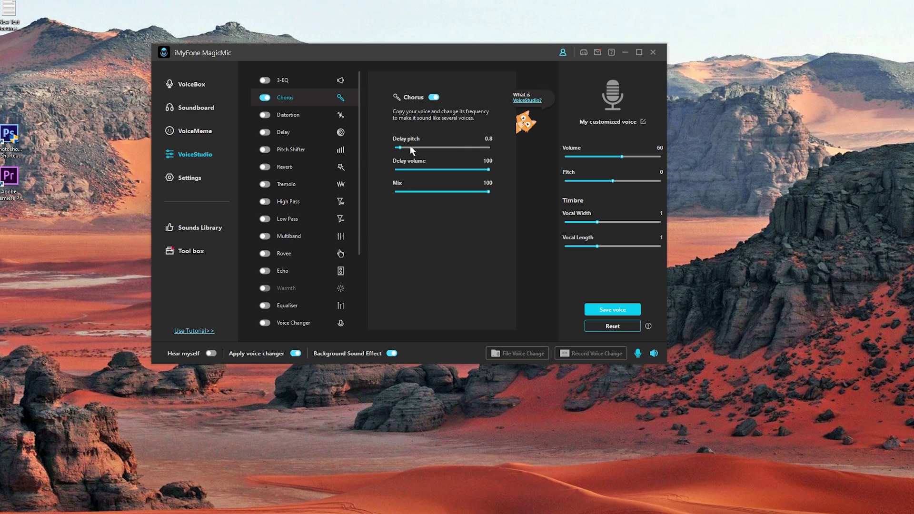
{"action": "left_click_drag", "start_coordinate": [399, 148], "coordinate": [442, 149]}
{"action": "left_click_drag", "start_coordinate": [489, 169], "coordinate": [478, 170]}
{"action": "left_click", "coordinate": [264, 98]}
{"action": "left_click", "coordinate": [264, 116]}
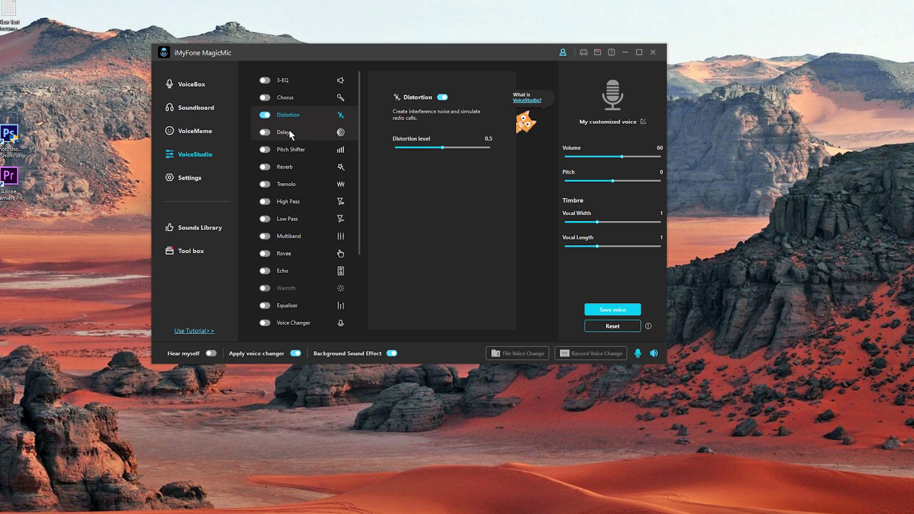
{"action": "left_click", "coordinate": [277, 131]}
Step: Enable Delay with Echo about 1505, Feedback 15 and Vocal Level -43
{"action": "left_click", "coordinate": [264, 133]}
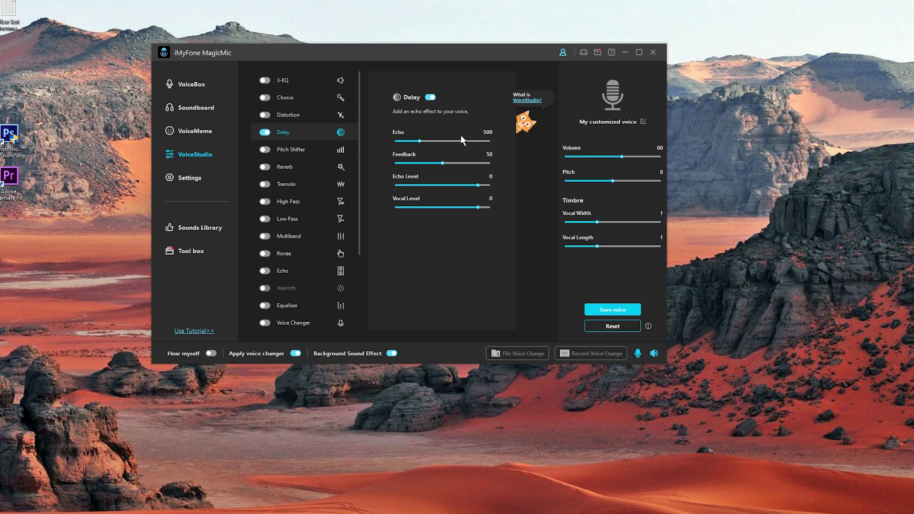
{"action": "left_click_drag", "start_coordinate": [421, 140], "coordinate": [440, 162]}
{"action": "left_click", "coordinate": [442, 162]}
{"action": "mouse_move", "coordinate": [443, 162]}
{"action": "left_mouse_down"}
{"action": "mouse_move", "coordinate": [400, 162]}
{"action": "mouse_move", "coordinate": [429, 163]}
{"action": "left_mouse_up"}
{"action": "left_click_drag", "start_coordinate": [425, 206], "coordinate": [466, 206]}
Step: Enable Pitch Shifter at pitch 1.2, then Equaliser with the 25 Hz adjusted and 50 Hz at -6
{"action": "left_click", "coordinate": [277, 149]}
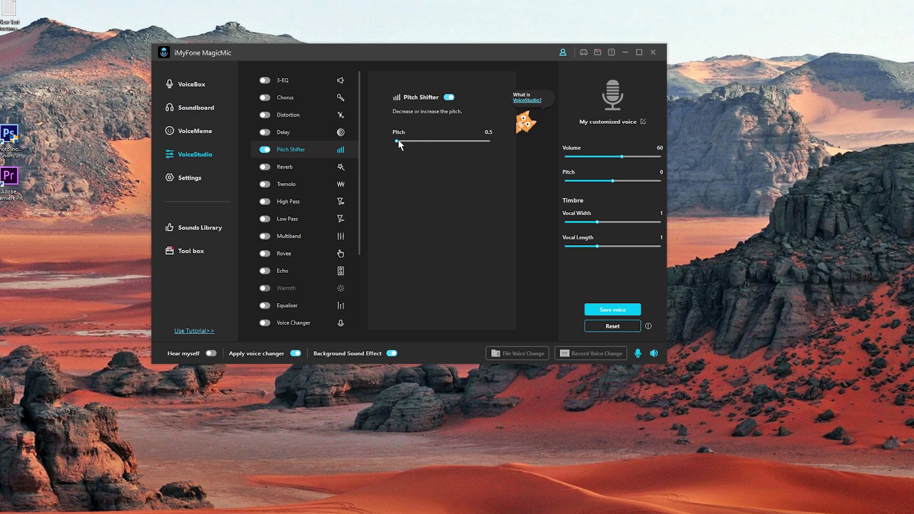
{"action": "left_click_drag", "start_coordinate": [398, 141], "coordinate": [361, 213]}
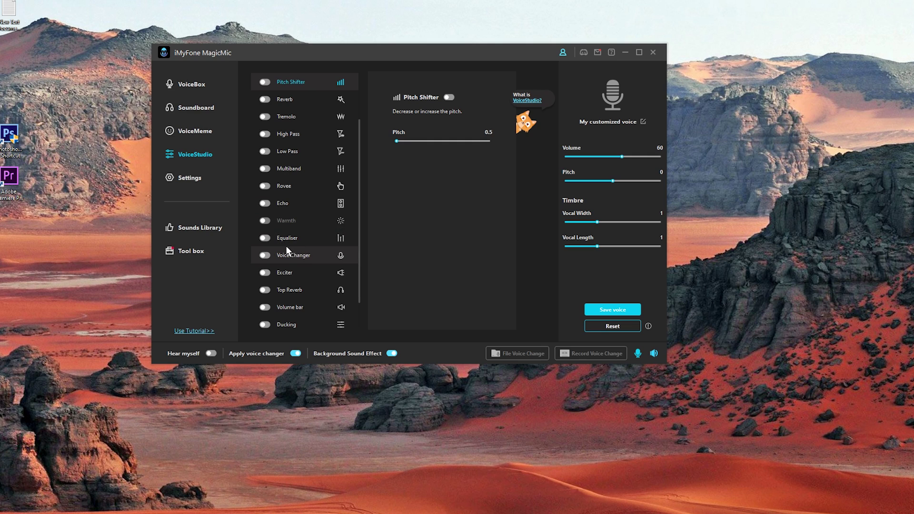
{"action": "left_click", "coordinate": [265, 238]}
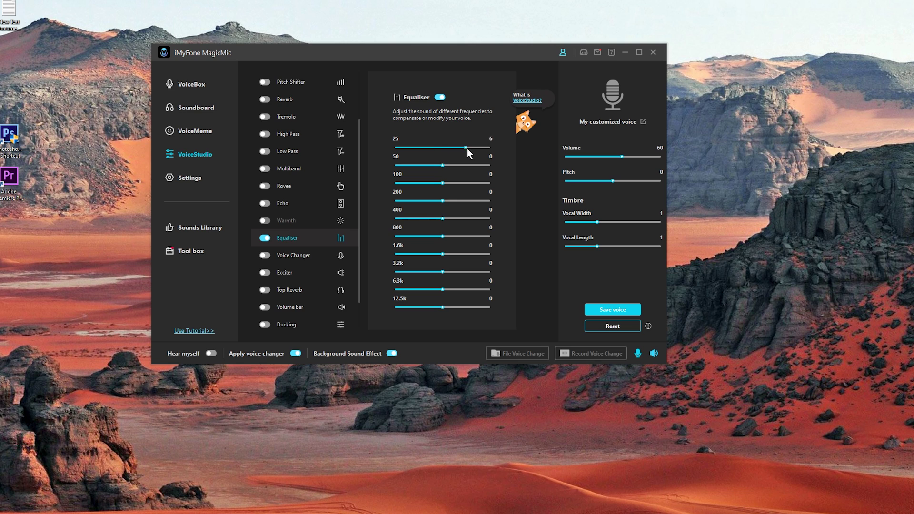
{"action": "mouse_move", "coordinate": [443, 147]}
{"action": "left_mouse_down"}
{"action": "mouse_move", "coordinate": [400, 148]}
{"action": "mouse_move", "coordinate": [427, 148]}
{"action": "left_mouse_up"}
{"action": "left_click_drag", "start_coordinate": [443, 165], "coordinate": [418, 166]}
Step: Try Top Reverb with dry 0.4 and Wet about 0.65, switch it off, and enable Volume bar
{"action": "left_click_drag", "start_coordinate": [433, 166], "coordinate": [446, 166]}
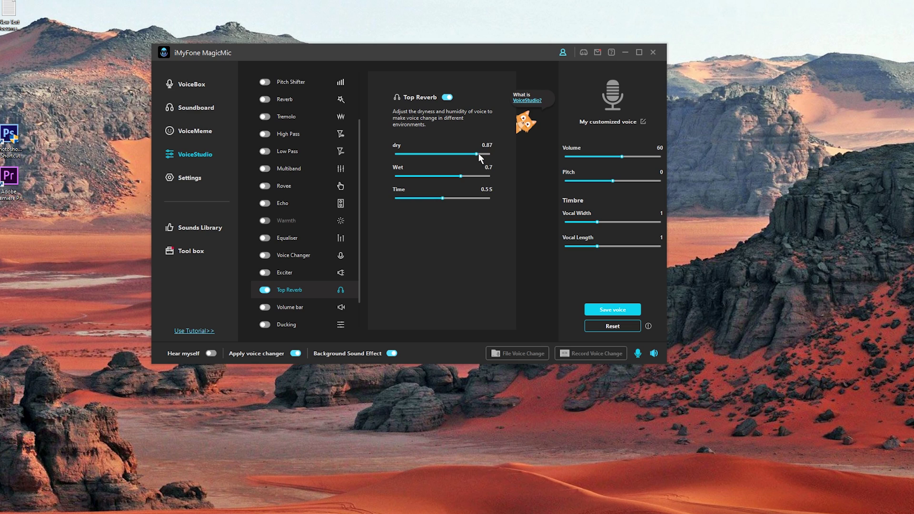
{"action": "left_click_drag", "start_coordinate": [466, 153], "coordinate": [445, 153]}
{"action": "left_click_drag", "start_coordinate": [392, 174], "coordinate": [465, 177]}
{"action": "left_click", "coordinate": [264, 290]}
{"action": "scroll", "coordinate": [324, 285], "scroll_direction": "down", "scroll_amount": 1}
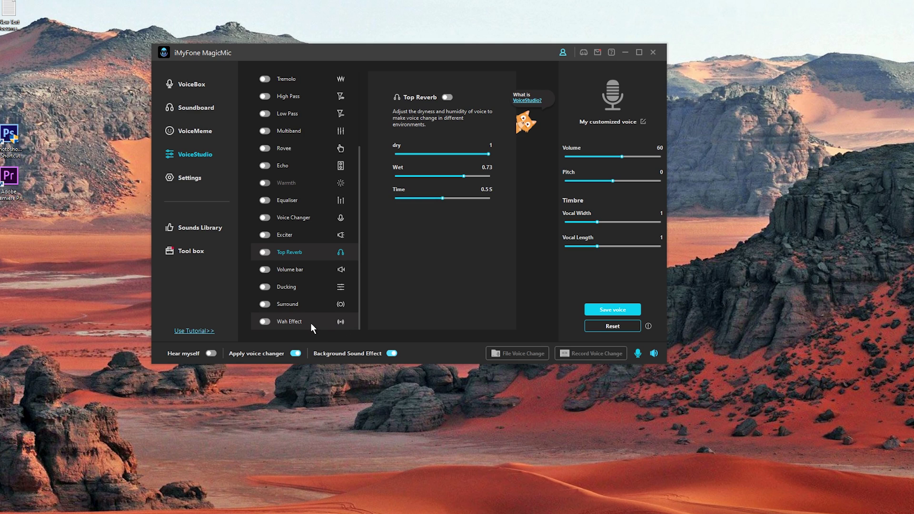
{"action": "left_click", "coordinate": [266, 269]}
Step: Switch Volume bar off and discard the unsaved custom voice when going to Settings
{"action": "left_click", "coordinate": [265, 269]}
{"action": "left_click", "coordinate": [190, 178]}
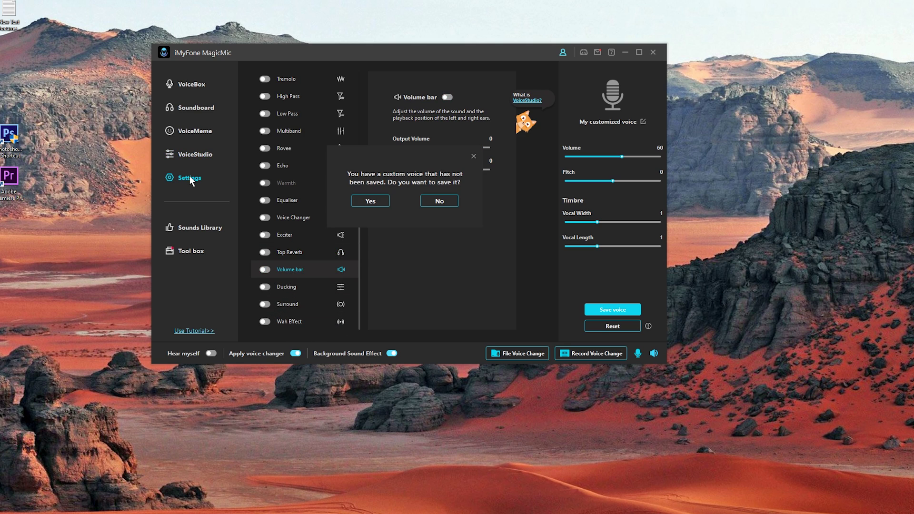
{"action": "left_click", "coordinate": [446, 201]}
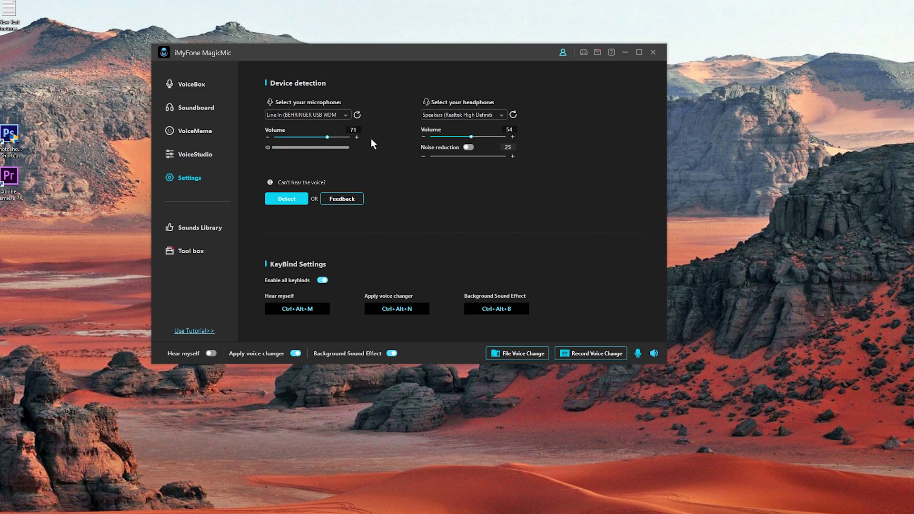
Step: Keep the same mic and headphone devices, setting mic volume to 68 and headphone volume to 57
{"action": "left_click", "coordinate": [344, 115]}
{"action": "left_click", "coordinate": [318, 122]}
{"action": "left_click", "coordinate": [501, 115]}
{"action": "left_click", "coordinate": [453, 125]}
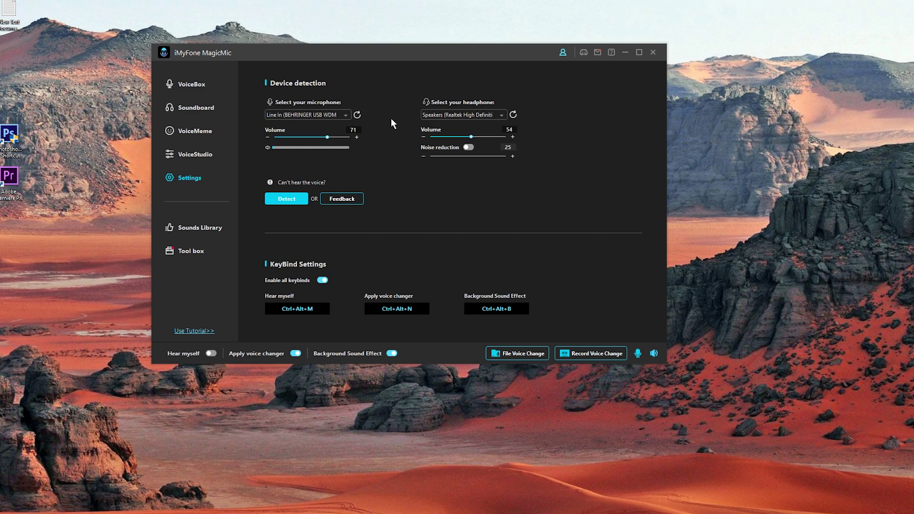
{"action": "left_click", "coordinate": [325, 137]}
{"action": "left_click", "coordinate": [474, 137]}
{"action": "left_click", "coordinate": [474, 137]}
Step: Turn on noise reduction and adjust it to 37, then return to VoiceBox
{"action": "left_click", "coordinate": [468, 148]}
{"action": "left_click", "coordinate": [449, 157]}
{"action": "left_click", "coordinate": [450, 156]}
{"action": "left_click_drag", "start_coordinate": [449, 156], "coordinate": [446, 156]}
{"action": "left_click_drag", "start_coordinate": [451, 156], "coordinate": [459, 157]}
{"action": "left_click", "coordinate": [191, 84]}
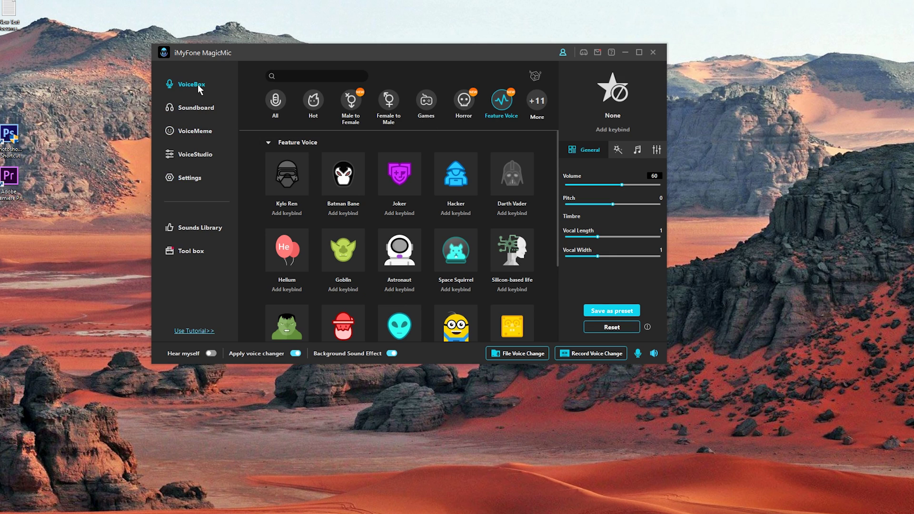
Step: Show voices from all categories and try the Minions, Paimon and Ice King voices
{"action": "left_click", "coordinate": [400, 217]}
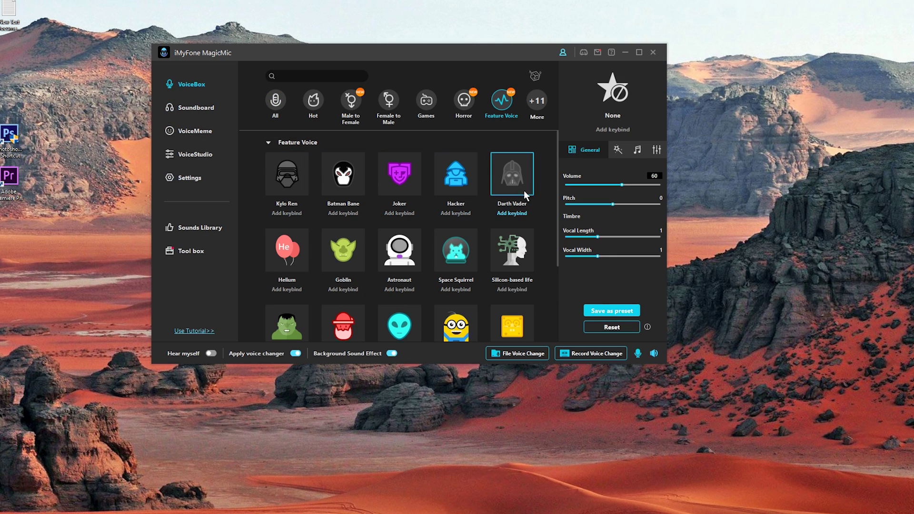
{"action": "left_click", "coordinate": [275, 100]}
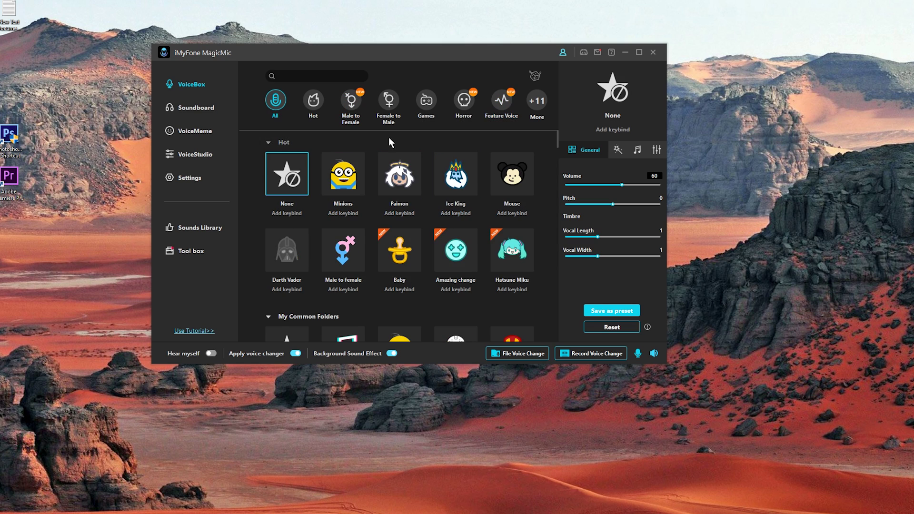
{"action": "left_click", "coordinate": [349, 189]}
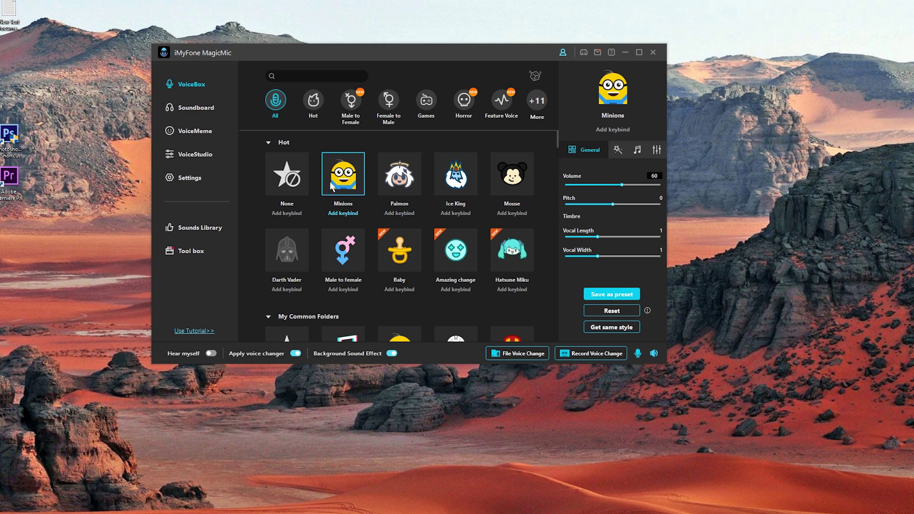
{"action": "left_click", "coordinate": [392, 190]}
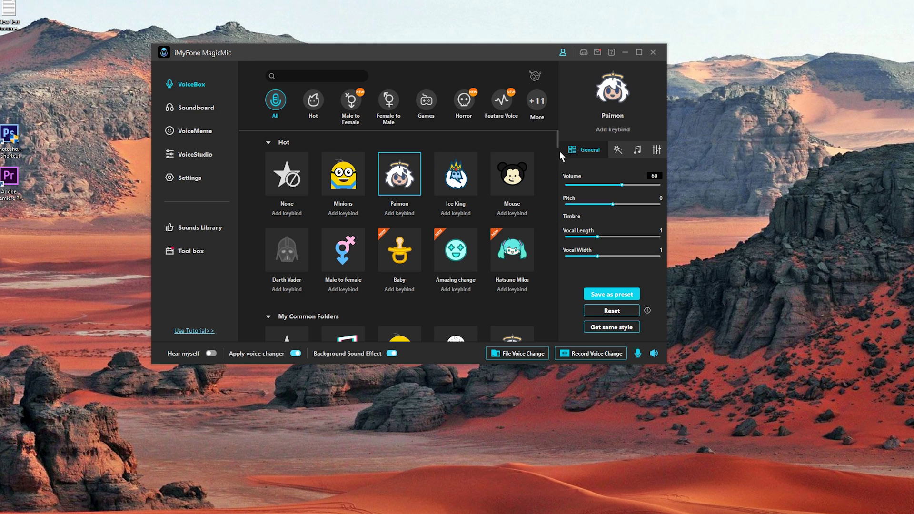
{"action": "mouse_move", "coordinate": [557, 142]}
{"action": "left_mouse_down"}
{"action": "mouse_move", "coordinate": [560, 155]}
{"action": "mouse_move", "coordinate": [558, 125]}
{"action": "left_mouse_up"}
{"action": "left_click", "coordinate": [467, 187]}
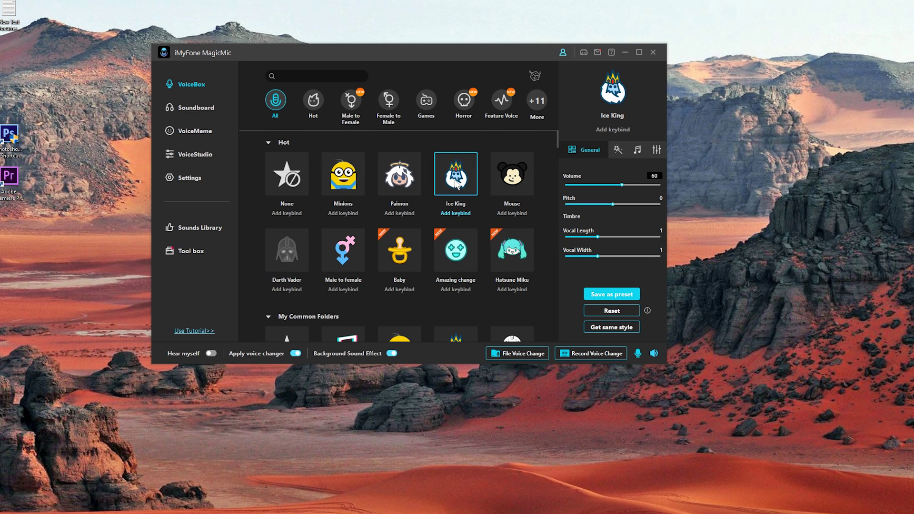
Step: Try the Mouse, Hatsune Miku and Amazing change voices
{"action": "left_click", "coordinate": [519, 182]}
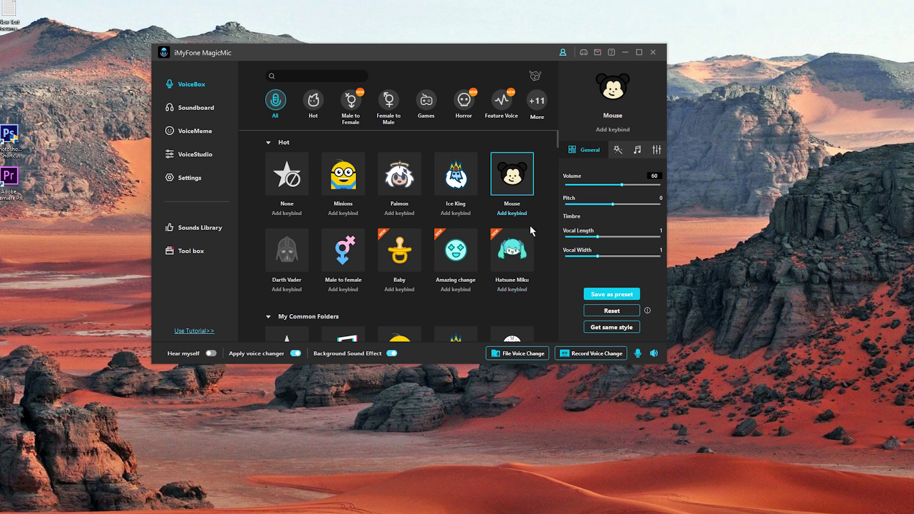
{"action": "left_click", "coordinate": [519, 264]}
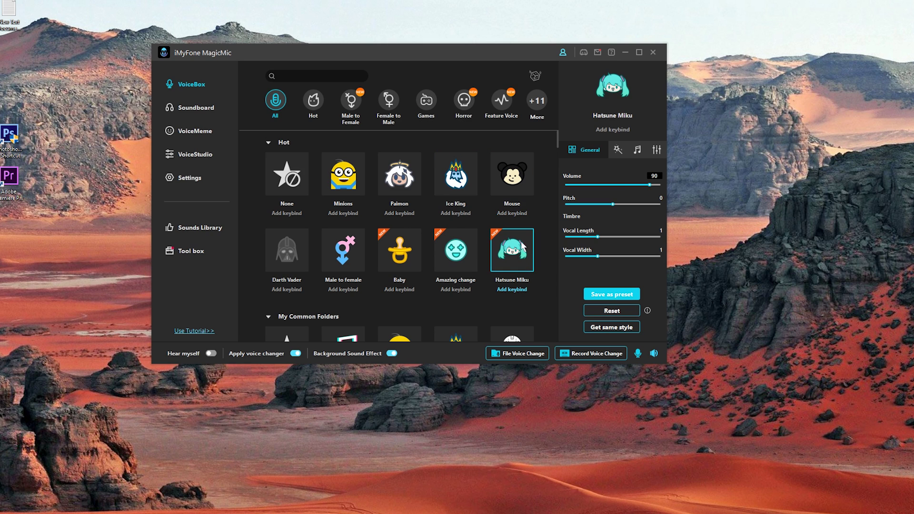
{"action": "scroll", "coordinate": [557, 135], "scroll_direction": "down", "scroll_amount": 1}
{"action": "scroll", "coordinate": [558, 139], "scroll_direction": "up", "scroll_amount": 1}
{"action": "left_click", "coordinate": [465, 256]}
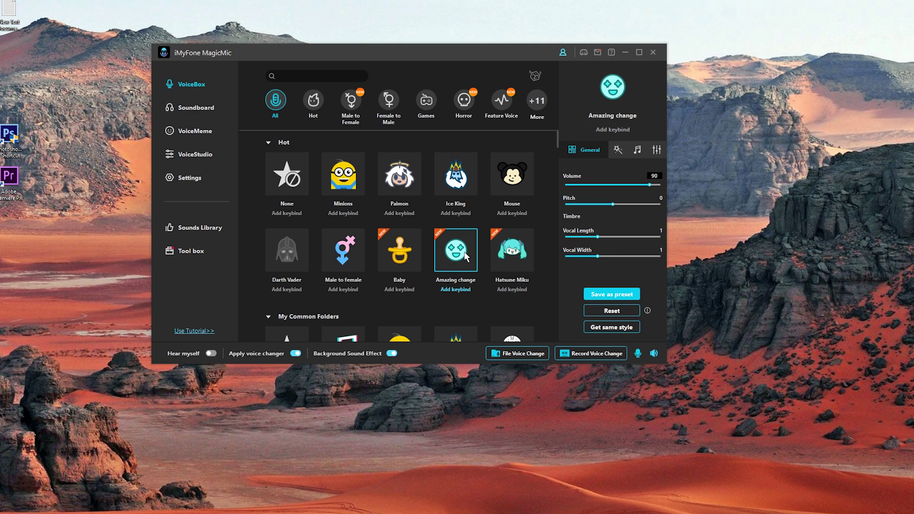
Step: Try the Baby, Male to female and Magic Chords voices, then list the Hot voices
{"action": "left_click", "coordinate": [403, 260]}
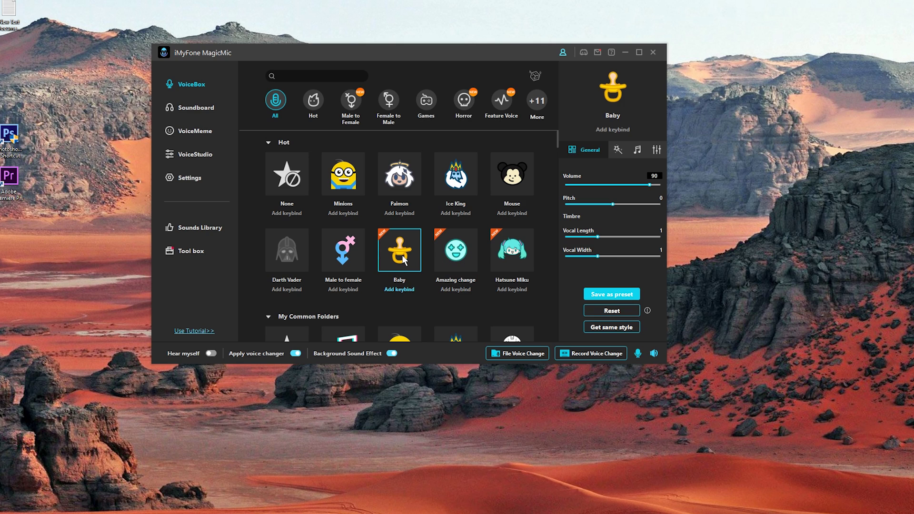
{"action": "left_click", "coordinate": [349, 261]}
{"action": "scroll", "coordinate": [349, 261], "scroll_direction": "down", "scroll_amount": 4}
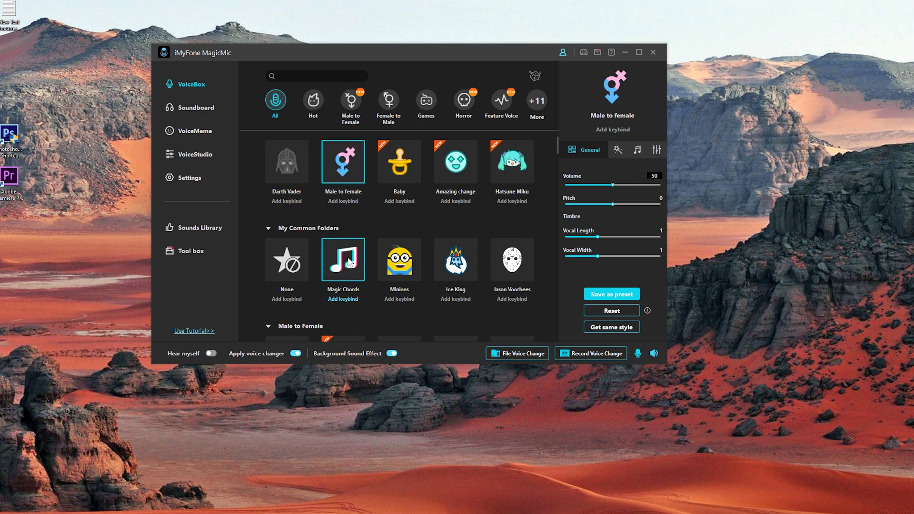
{"action": "left_click", "coordinate": [350, 263]}
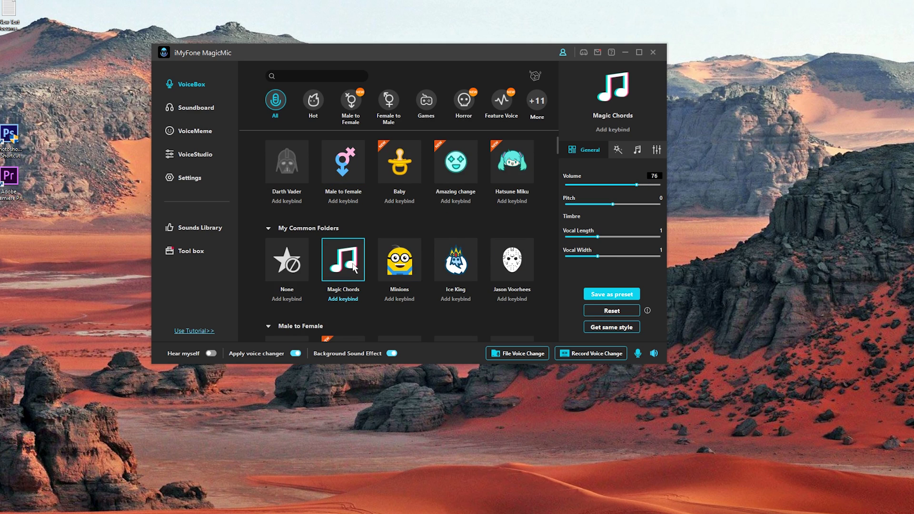
{"action": "left_click", "coordinate": [313, 100]}
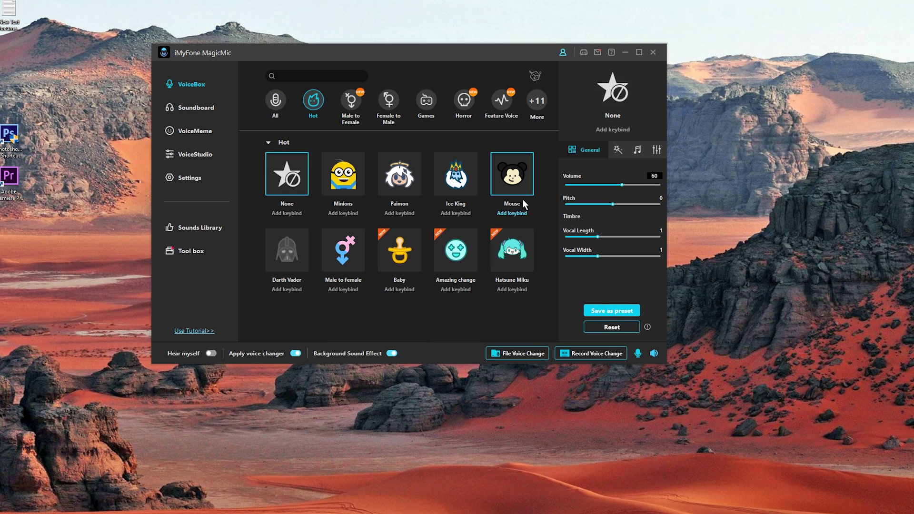
Step: Audition the Elf and The Grinch voices from the Games category
{"action": "left_click", "coordinate": [426, 100]}
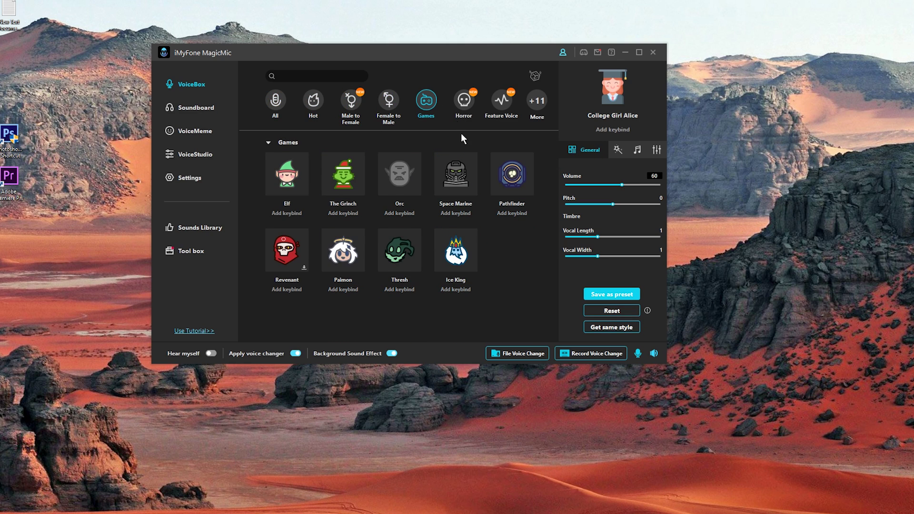
{"action": "left_click", "coordinate": [285, 183]}
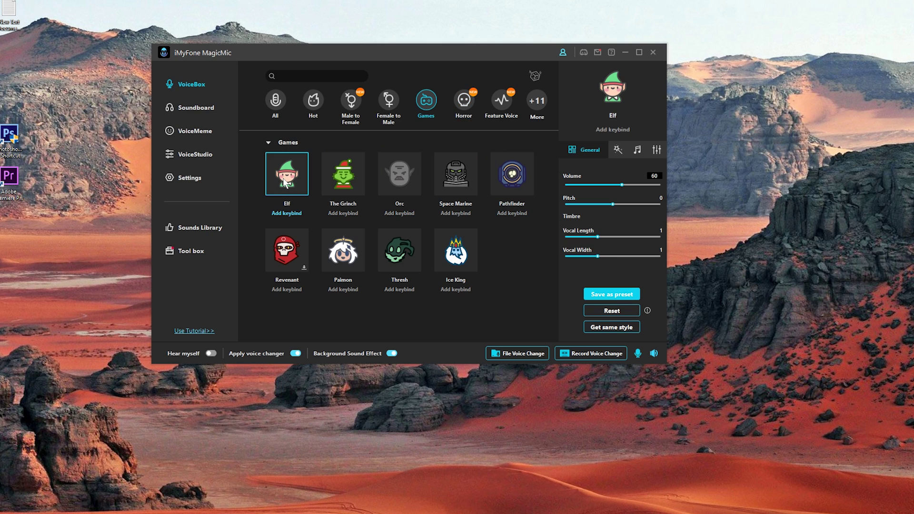
{"action": "left_click", "coordinate": [353, 179]}
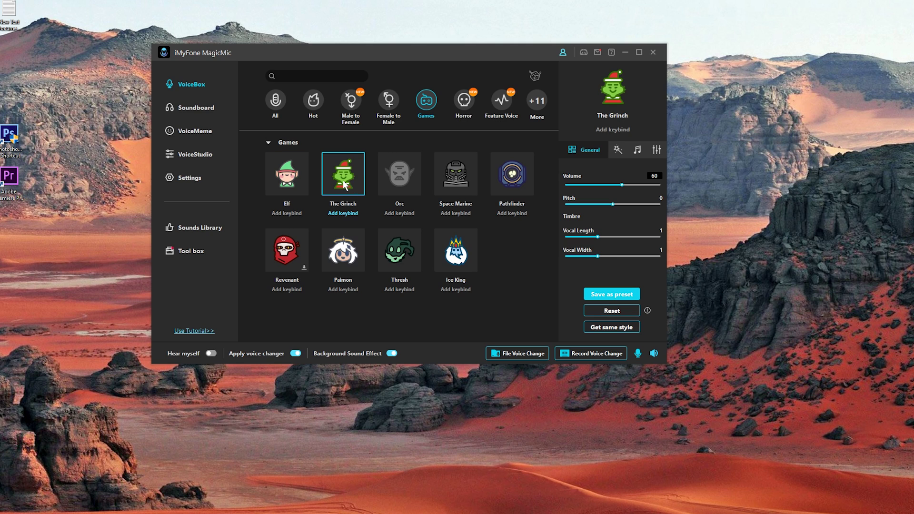
Step: Filter to Horror voices and try the Yoda, Monster and Venom voices
{"action": "left_click", "coordinate": [463, 100]}
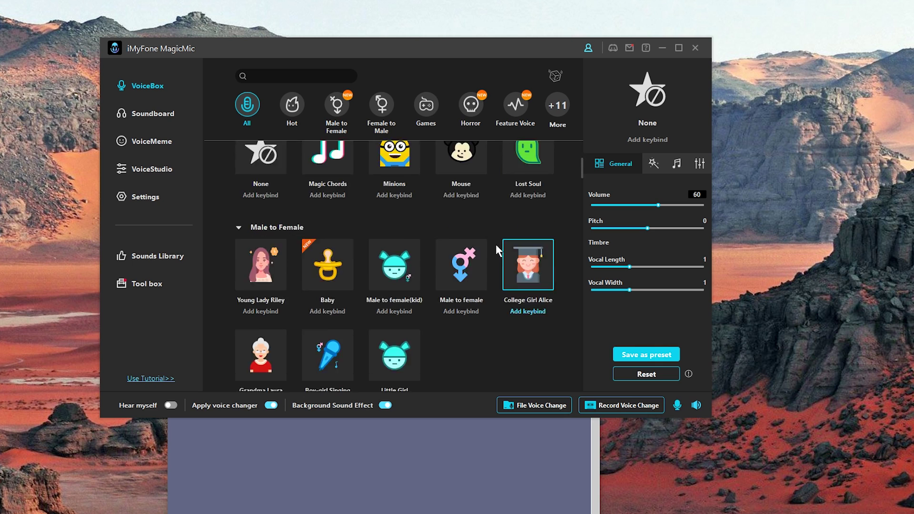
{"action": "scroll", "coordinate": [486, 219], "scroll_direction": "down", "scroll_amount": 15}
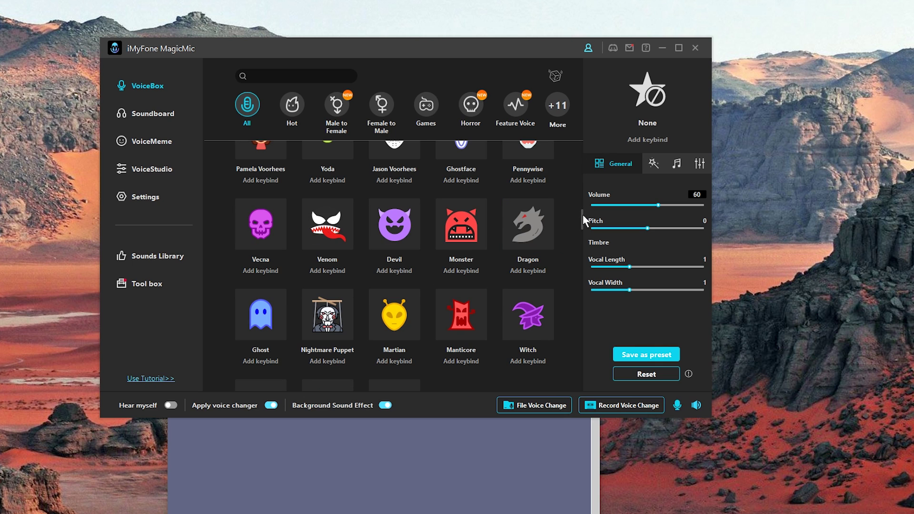
{"action": "left_click_drag", "start_coordinate": [582, 217], "coordinate": [584, 208]}
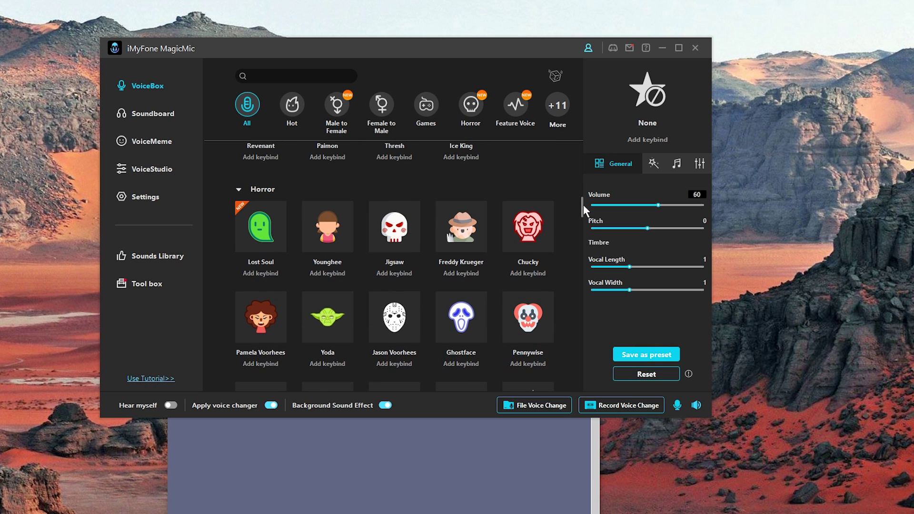
{"action": "left_click", "coordinate": [320, 325]}
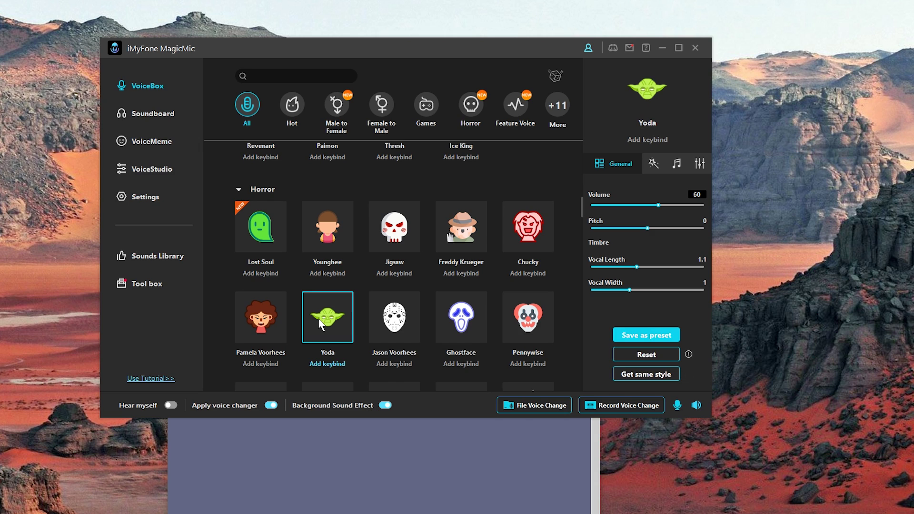
{"action": "scroll", "coordinate": [319, 325], "scroll_direction": "down", "scroll_amount": 2}
{"action": "left_click", "coordinate": [466, 294]}
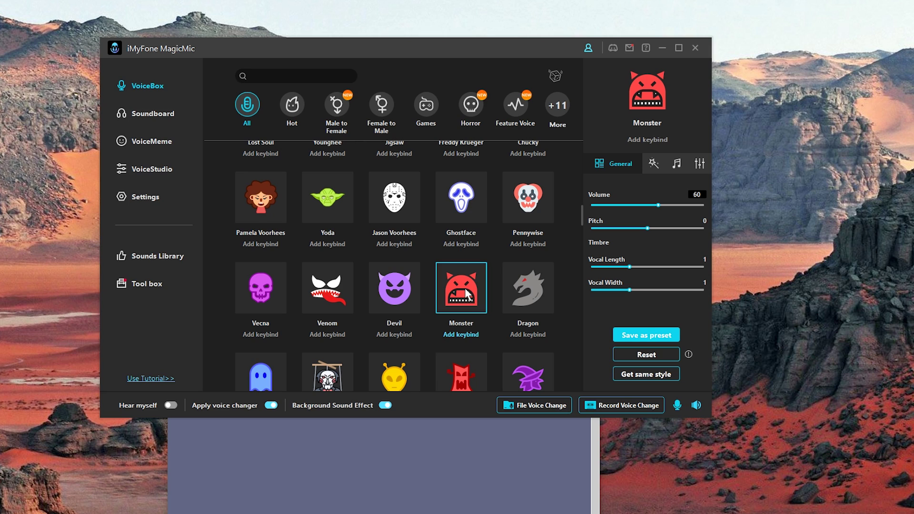
{"action": "left_click", "coordinate": [327, 296]}
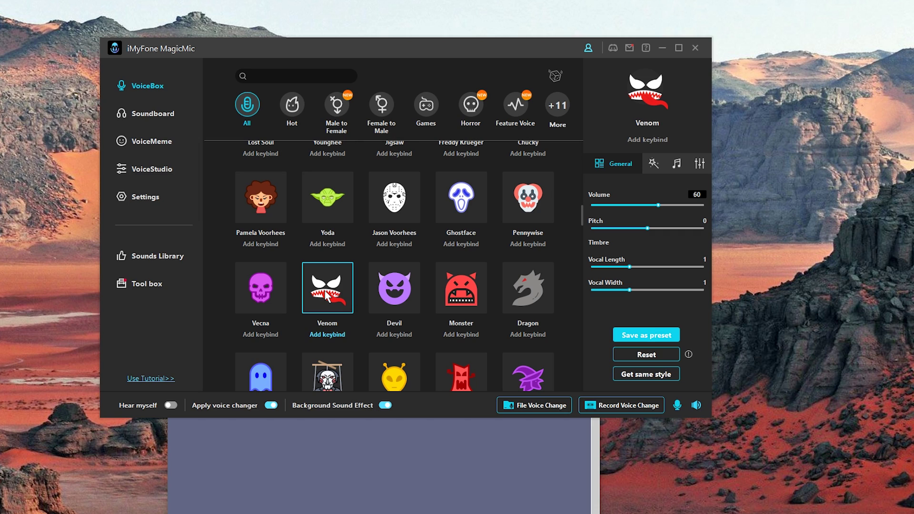
Step: Try the Alien and Astronaut2 voices, finishing on Amazing change at volume 90
{"action": "scroll", "coordinate": [402, 293], "scroll_direction": "down", "scroll_amount": 3}
{"action": "left_click", "coordinate": [407, 252]}
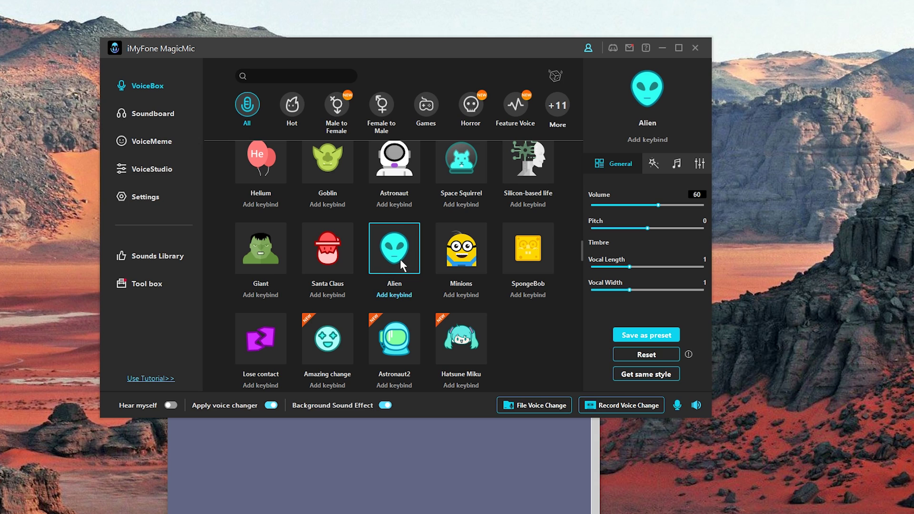
{"action": "left_click", "coordinate": [393, 339]}
{"action": "scroll", "coordinate": [391, 281], "scroll_direction": "down", "scroll_amount": 2}
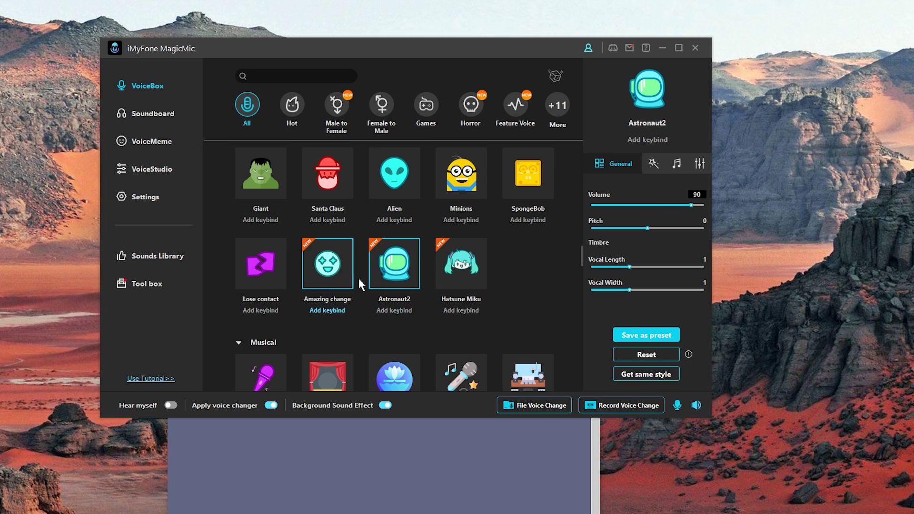
{"action": "left_click", "coordinate": [339, 267]}
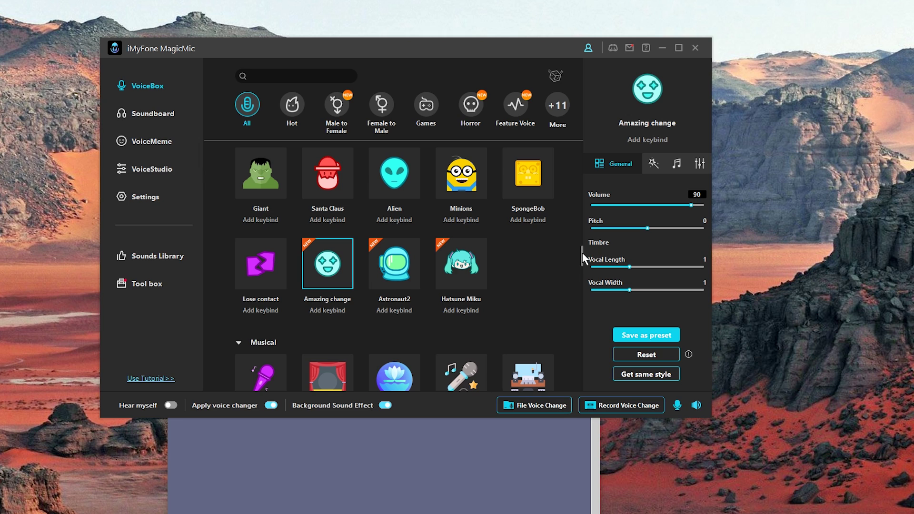
Step: Try the Magic Chords, Autotune, Swollen mouth man and Lolita Voice Bella voices
{"action": "left_click_drag", "start_coordinate": [582, 258], "coordinate": [583, 291]}
{"action": "left_click", "coordinate": [273, 331]}
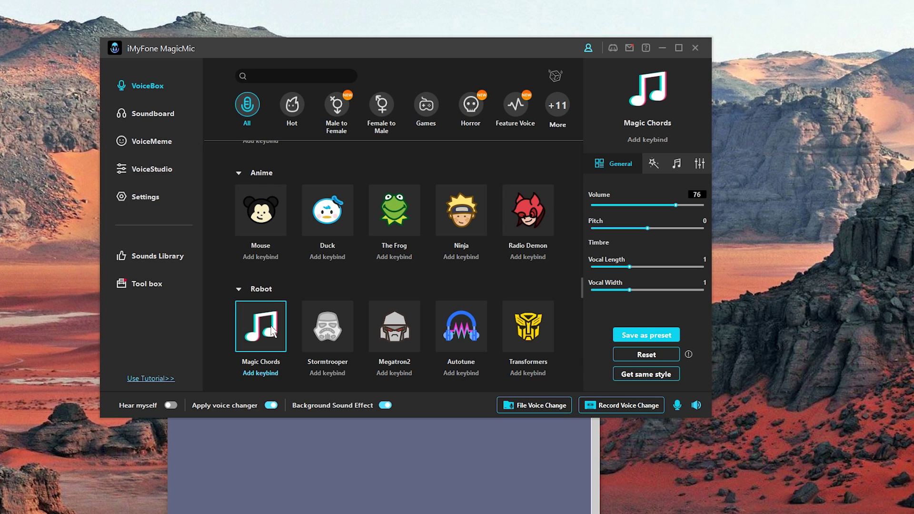
{"action": "scroll", "coordinate": [471, 238], "scroll_direction": "down", "scroll_amount": 2}
{"action": "left_click", "coordinate": [473, 230]}
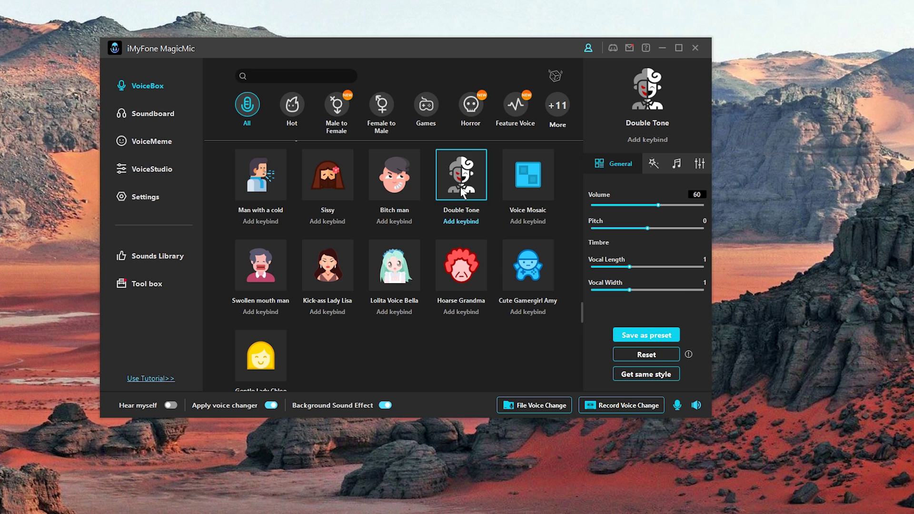
{"action": "left_click", "coordinate": [266, 264]}
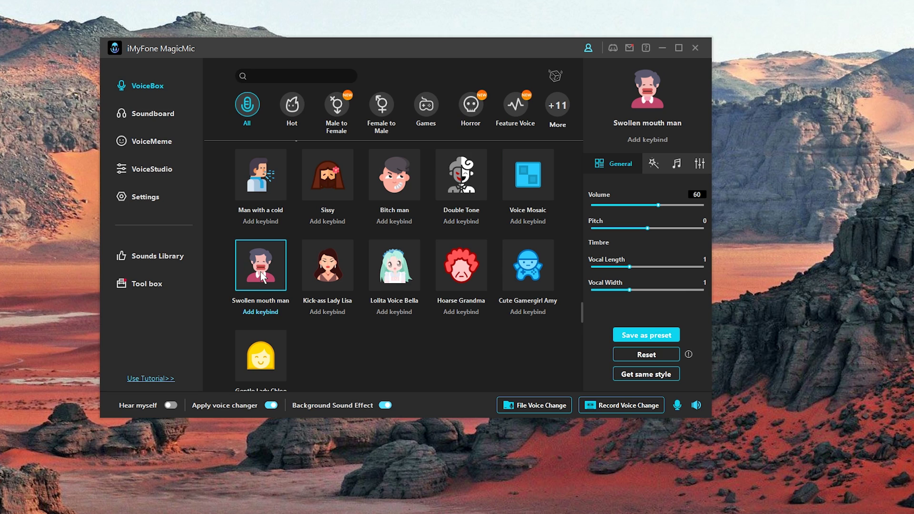
{"action": "left_click", "coordinate": [393, 278]}
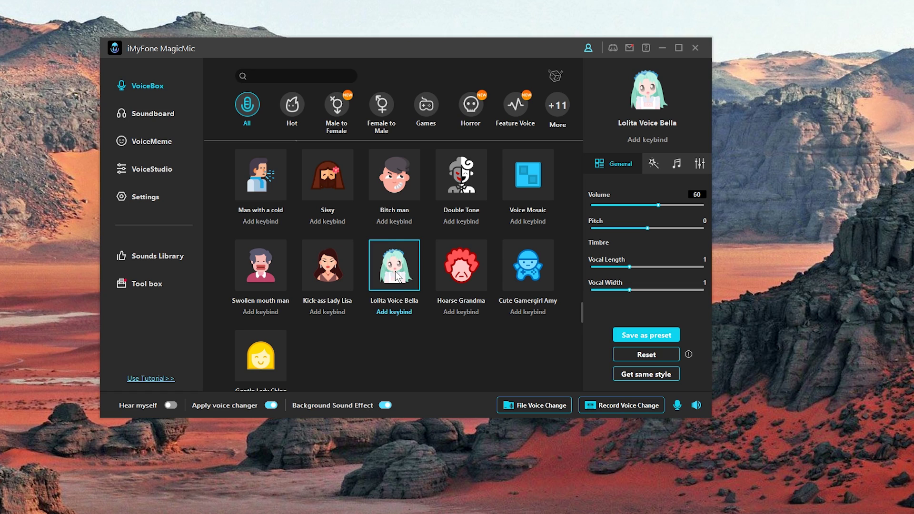
Step: Try Hoarse Grandma, Radio, Telephone and Walkie Talkie, then reset the voice to None
{"action": "left_click", "coordinate": [457, 275]}
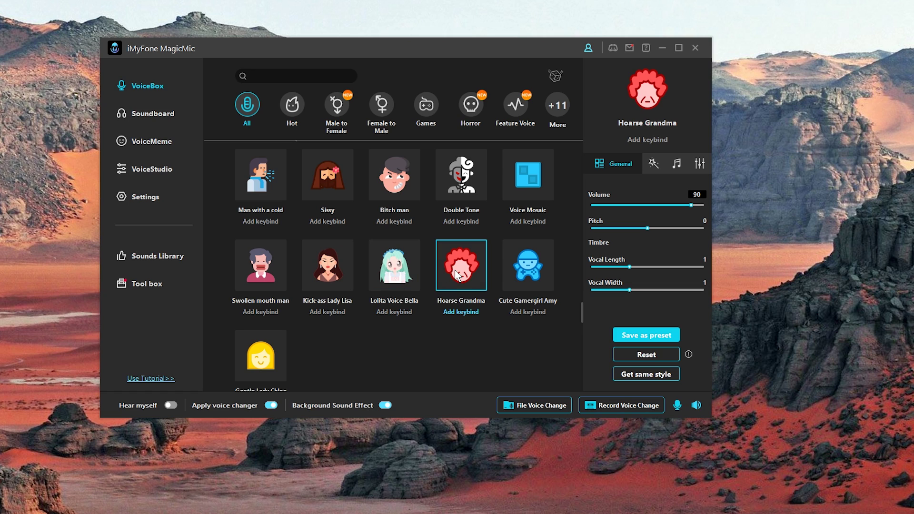
{"action": "scroll", "coordinate": [457, 275], "scroll_direction": "down", "scroll_amount": 5}
{"action": "left_click", "coordinate": [266, 224]}
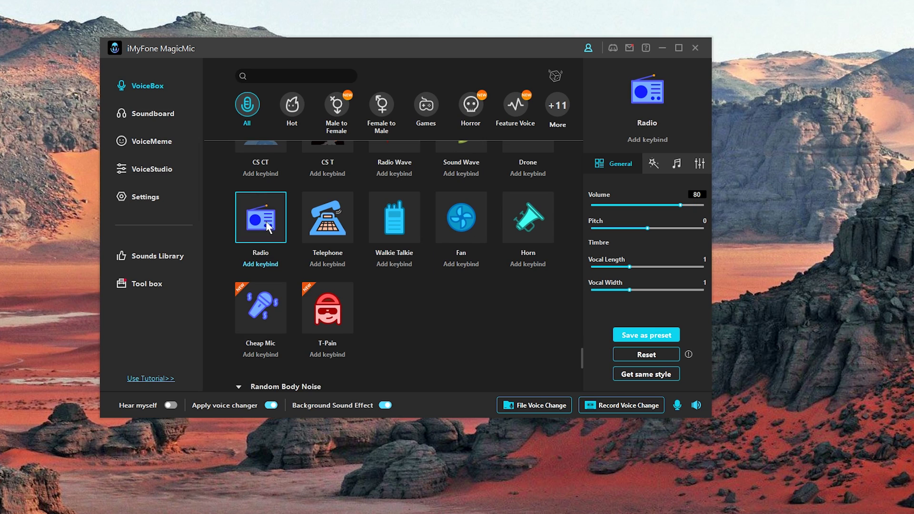
{"action": "left_click", "coordinate": [324, 217]}
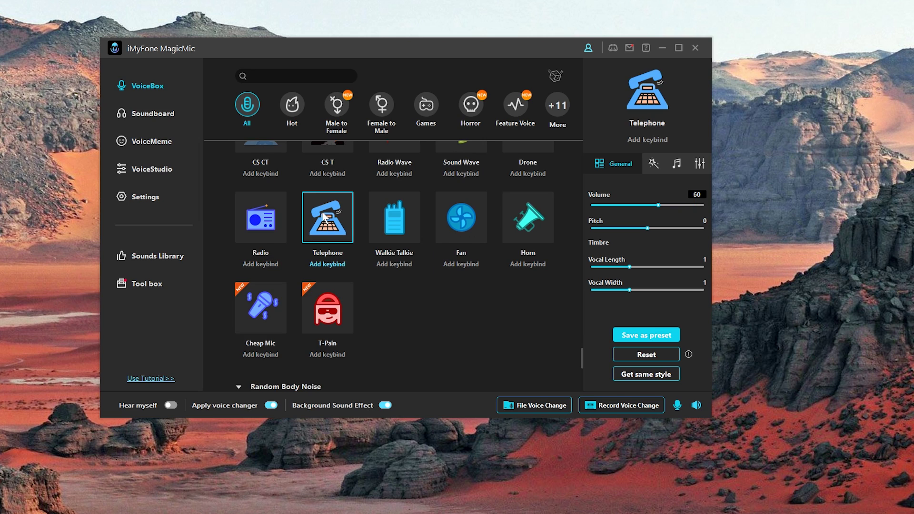
{"action": "left_click", "coordinate": [390, 231]}
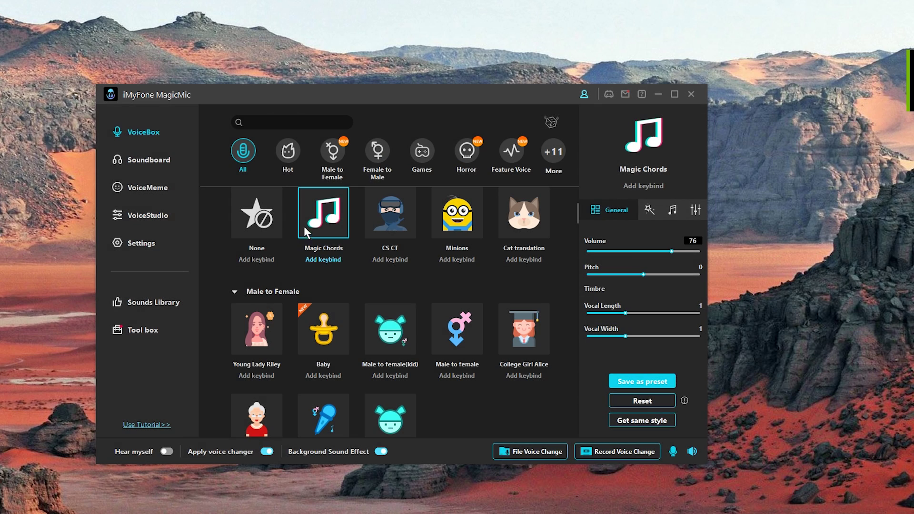
{"action": "left_click", "coordinate": [260, 215]}
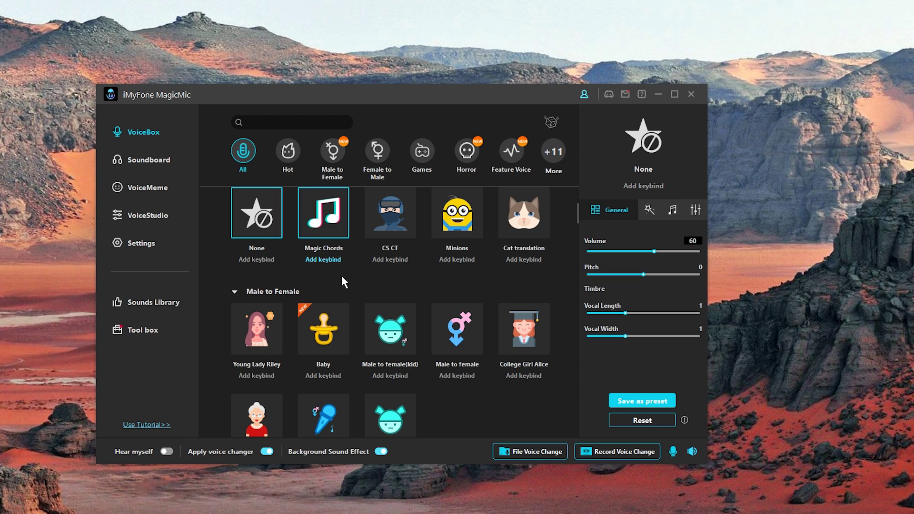
Step: Apply the Hoarse old man voice from Female to Male, then reset to None at volume 60
{"action": "scroll", "coordinate": [468, 260], "scroll_direction": "down", "scroll_amount": 4}
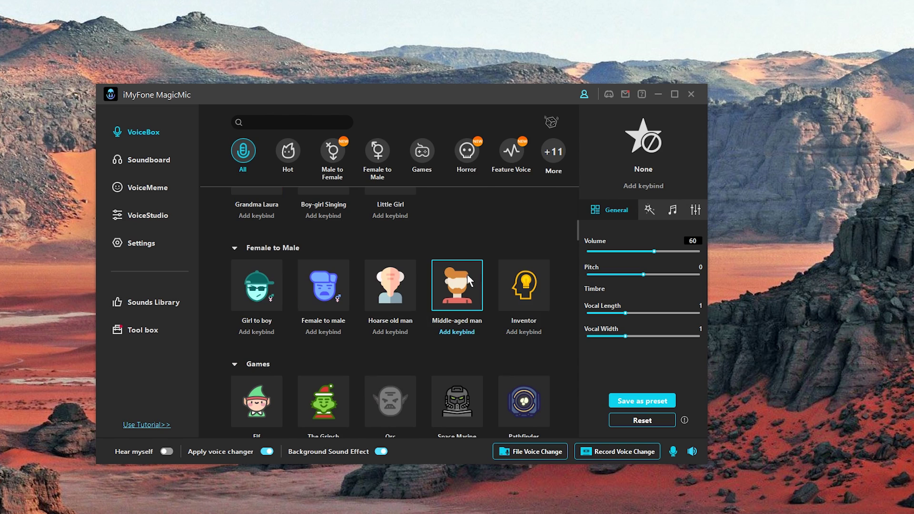
{"action": "left_click", "coordinate": [410, 310]}
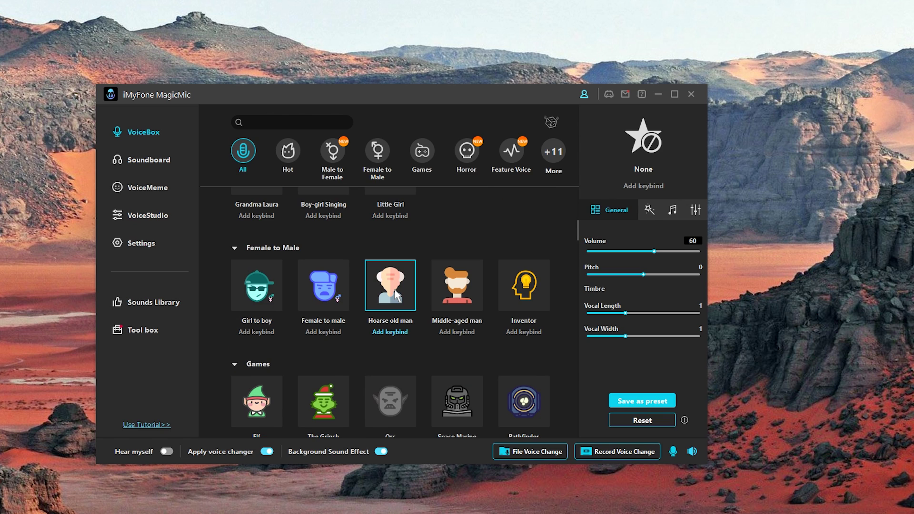
{"action": "scroll", "coordinate": [396, 295], "scroll_direction": "up", "scroll_amount": 4}
{"action": "left_click", "coordinate": [270, 241]}
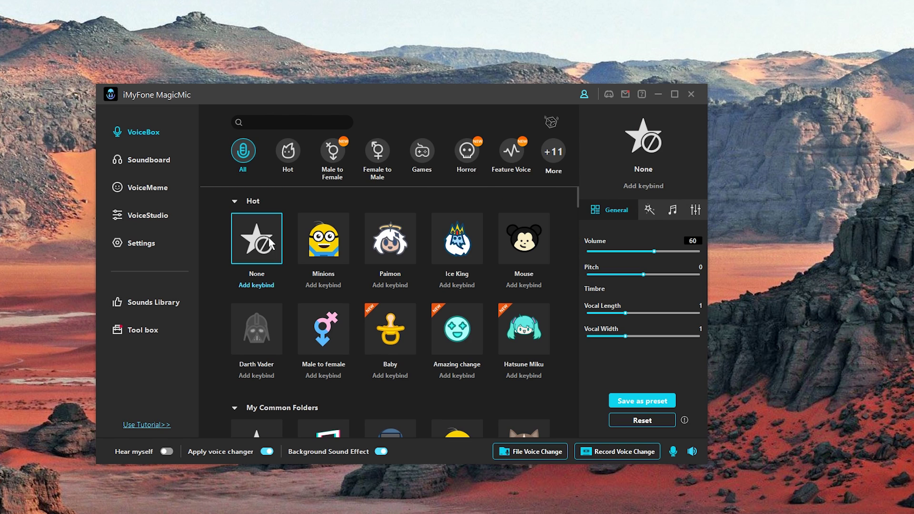